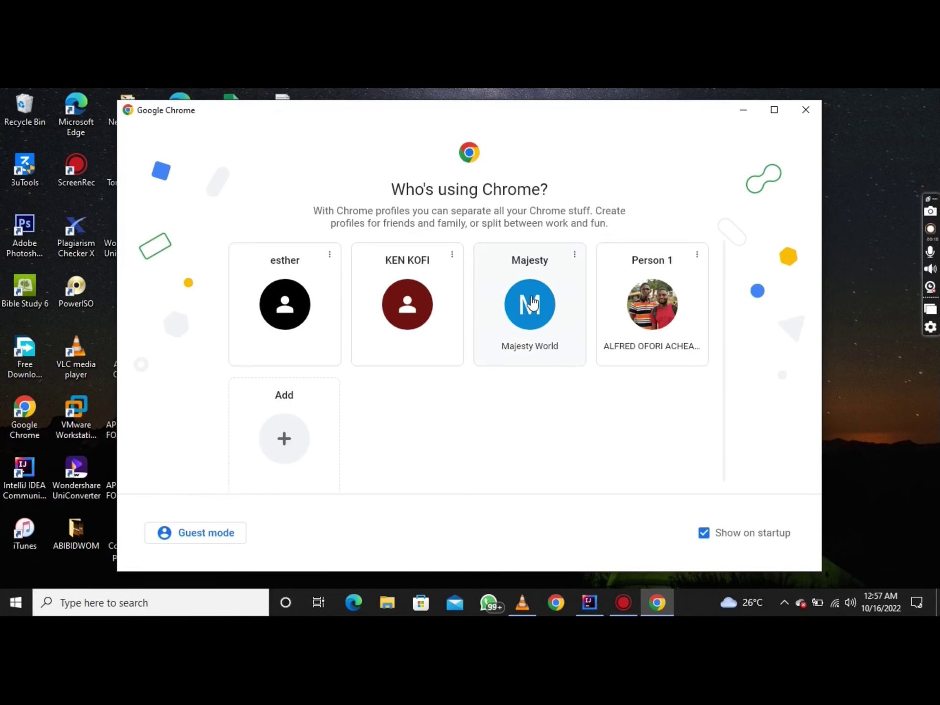
Choose a Chrome profile and focus the new tab's address bar
{"action": "left_click", "coordinate": [531, 304]}
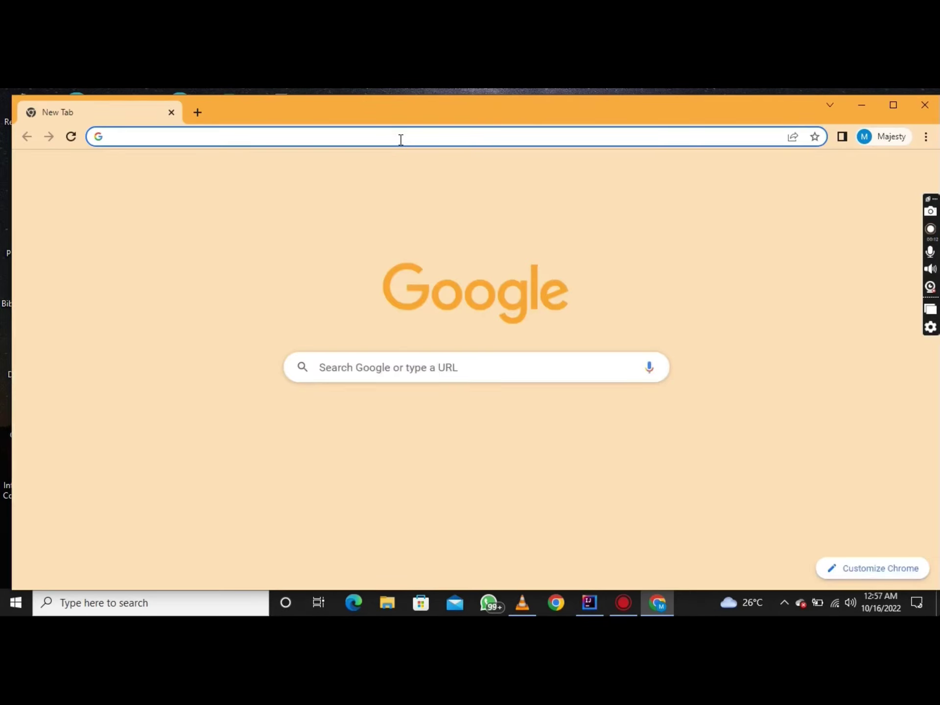
{"action": "left_click", "coordinate": [401, 140]}
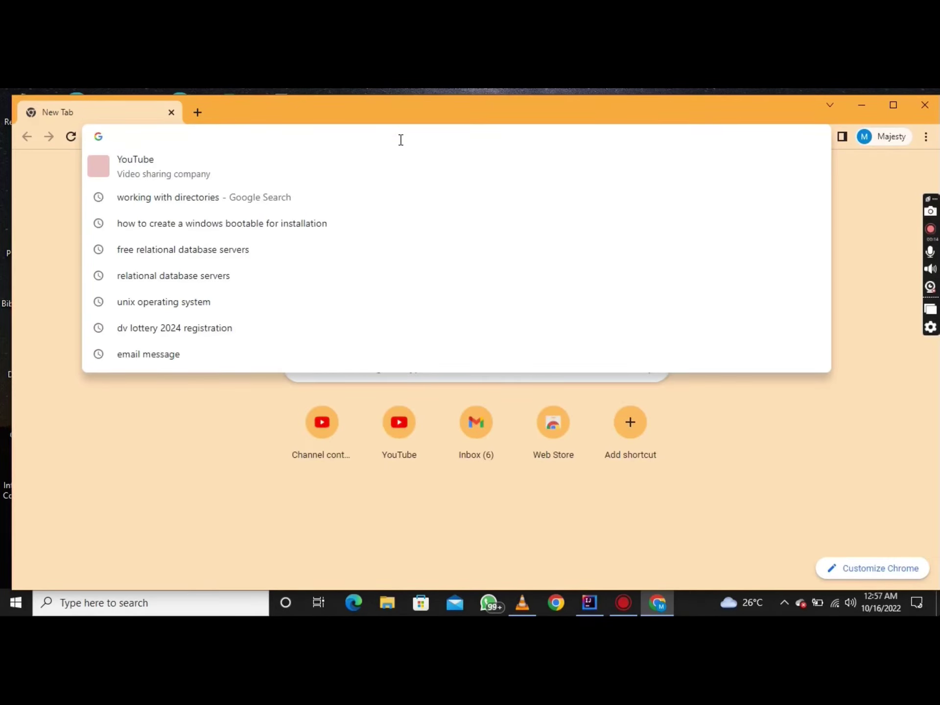
Go to dvprogram.state.gov, correcting typos in the address
{"action": "type", "text": "dv"}
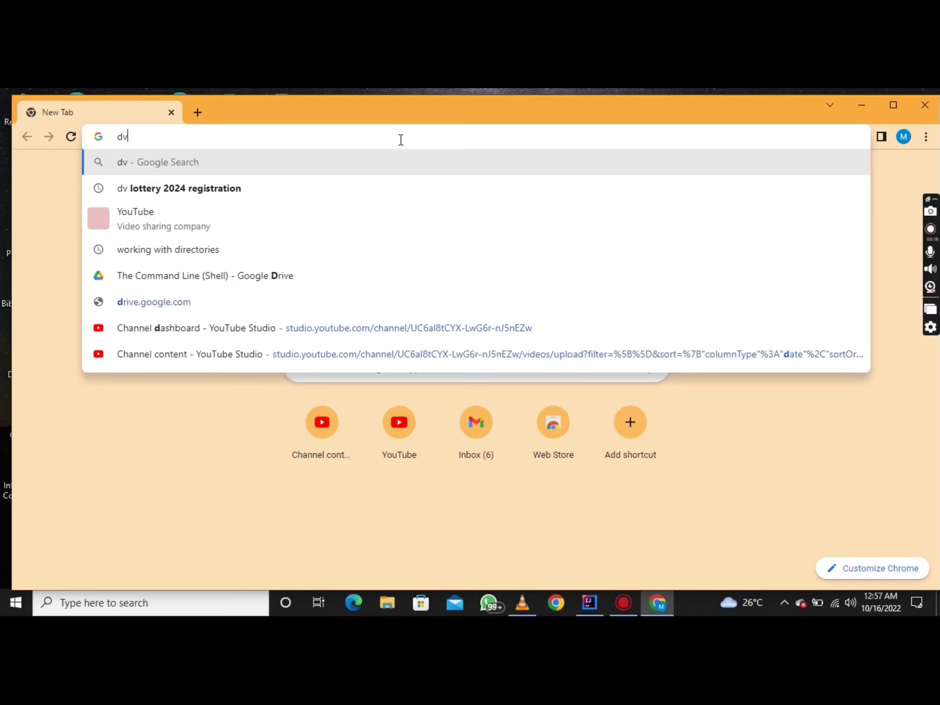
{"action": "type", "text": "pro"}
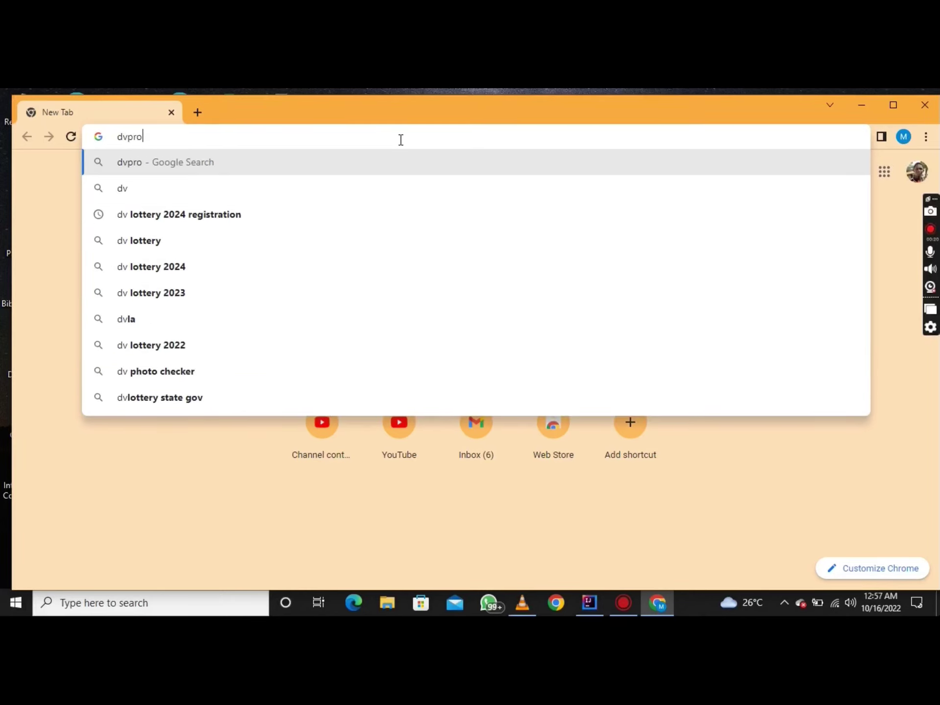
{"action": "type", "text": "gra"}
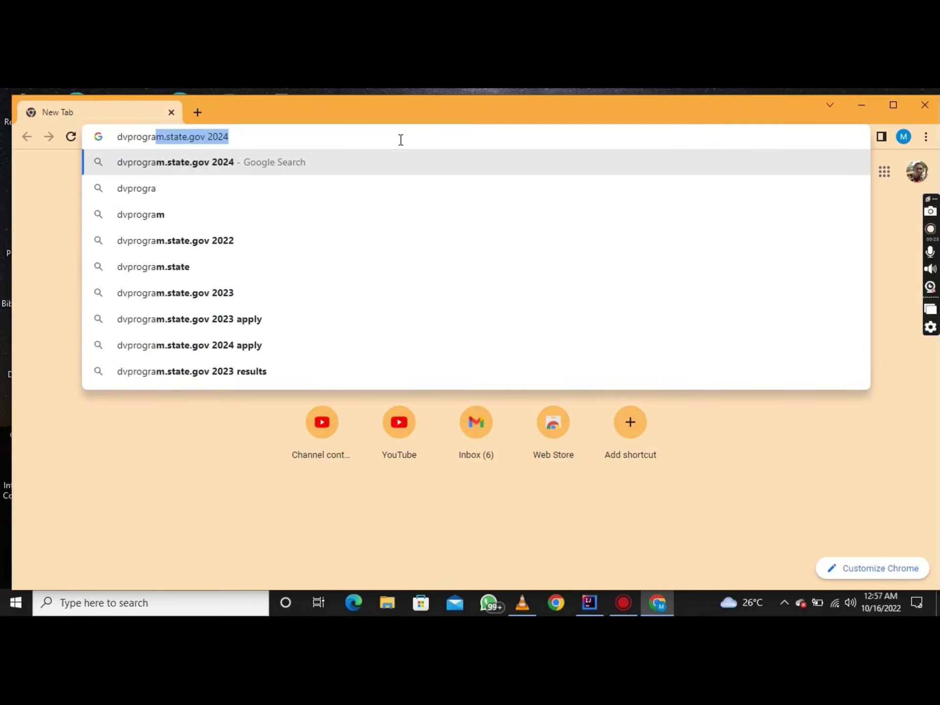
{"action": "key", "text": "BackSpace"}
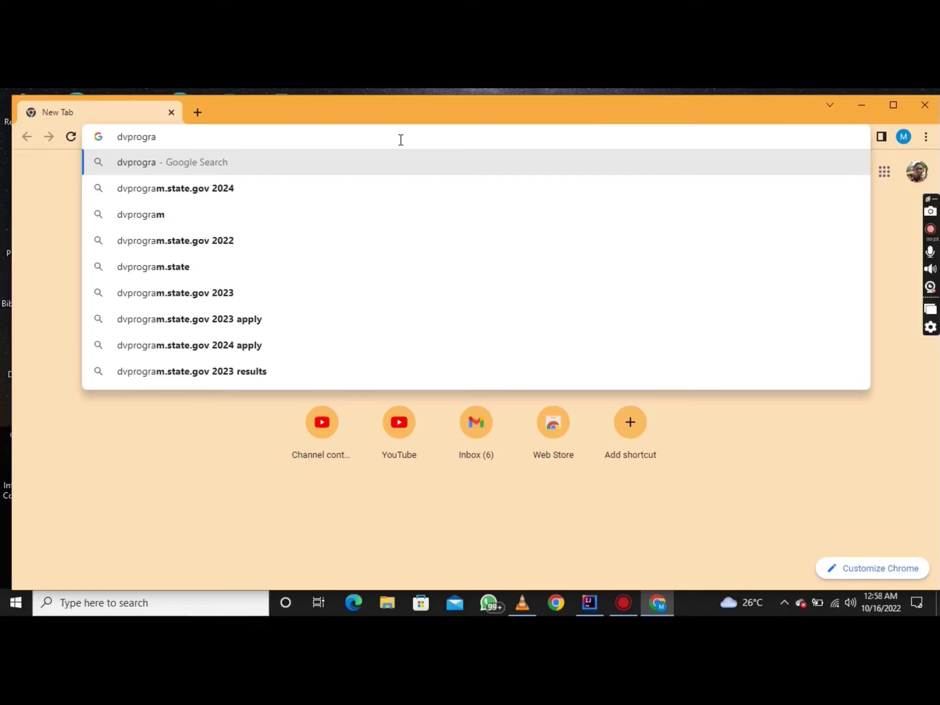
{"action": "type", "text": "m"}
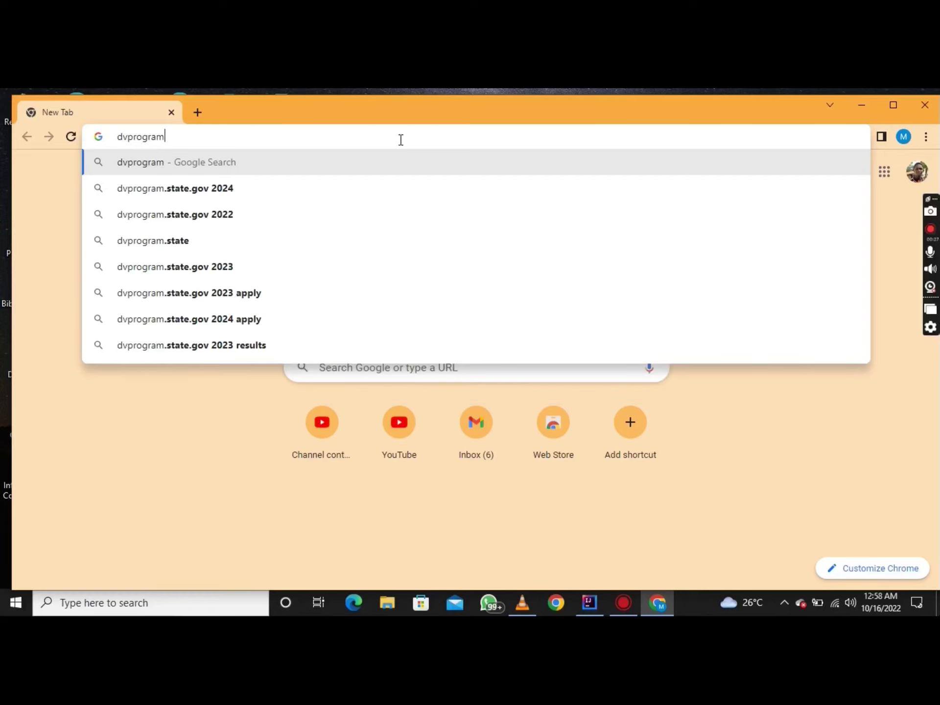
{"action": "type", "text": ".stste"}
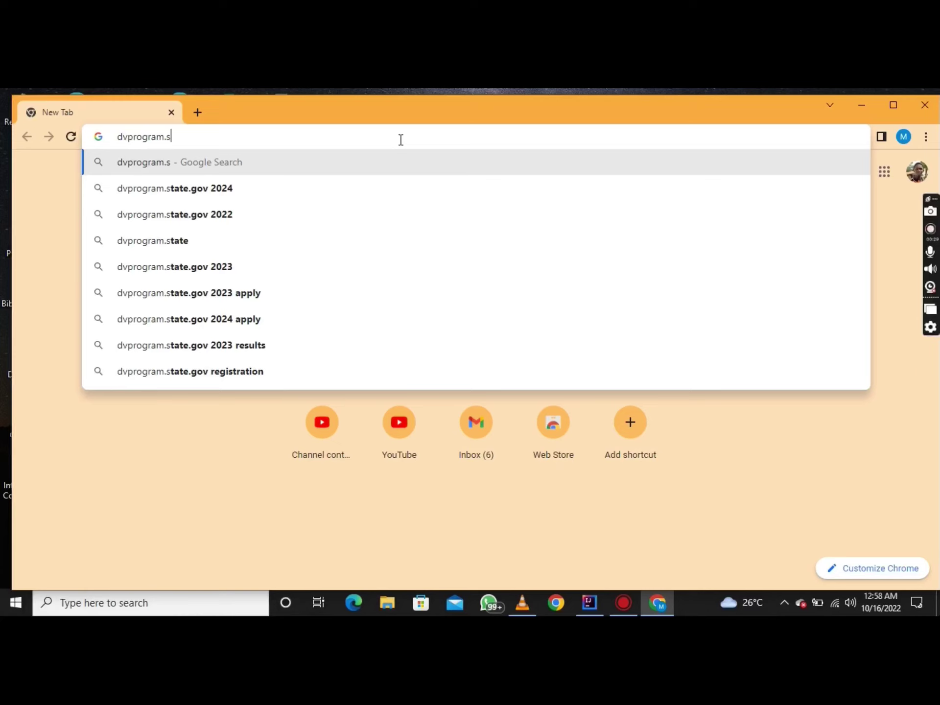
{"action": "key", "text": "BackSpace"}
{"action": "key", "text": "BackSpace"}
{"action": "key", "text": "BackSpace"}
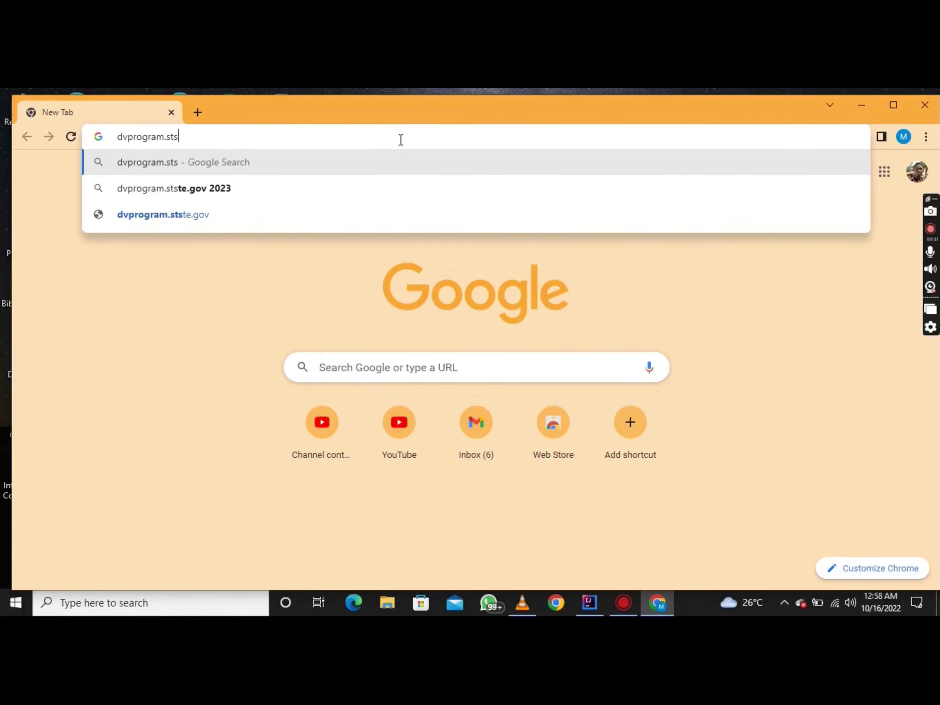
{"action": "type", "text": "ate"}
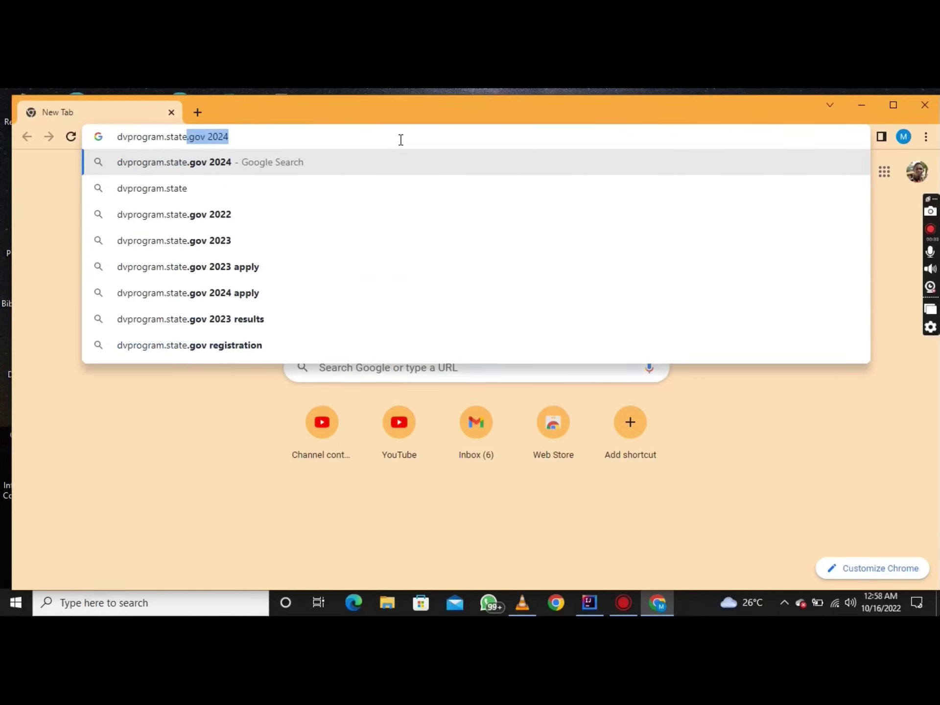
{"action": "type", "text": ".gov"}
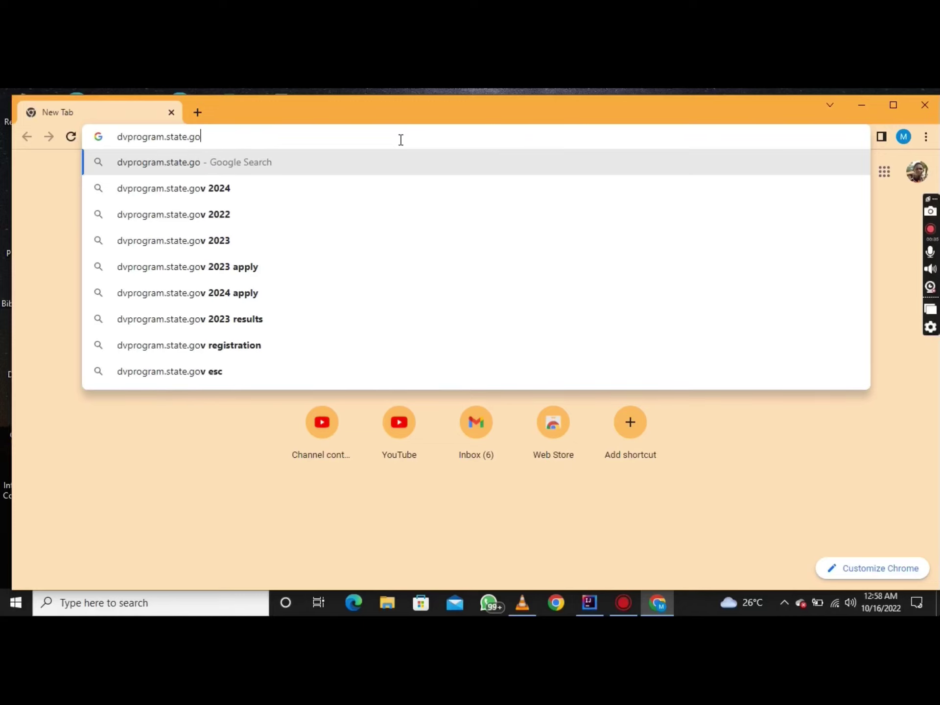
{"action": "key", "text": "Return"}
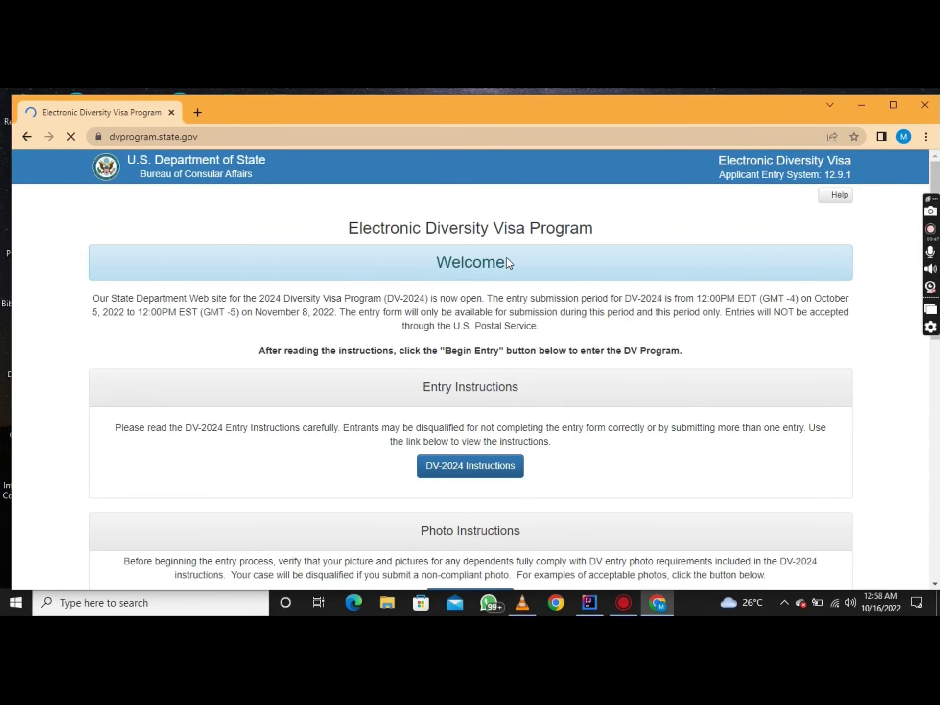
Scroll down to the Entry Form section and start a new entry with Begin Entry
{"action": "scroll", "coordinate": [782, 368], "scroll_direction": "down", "scroll_amount": 2}
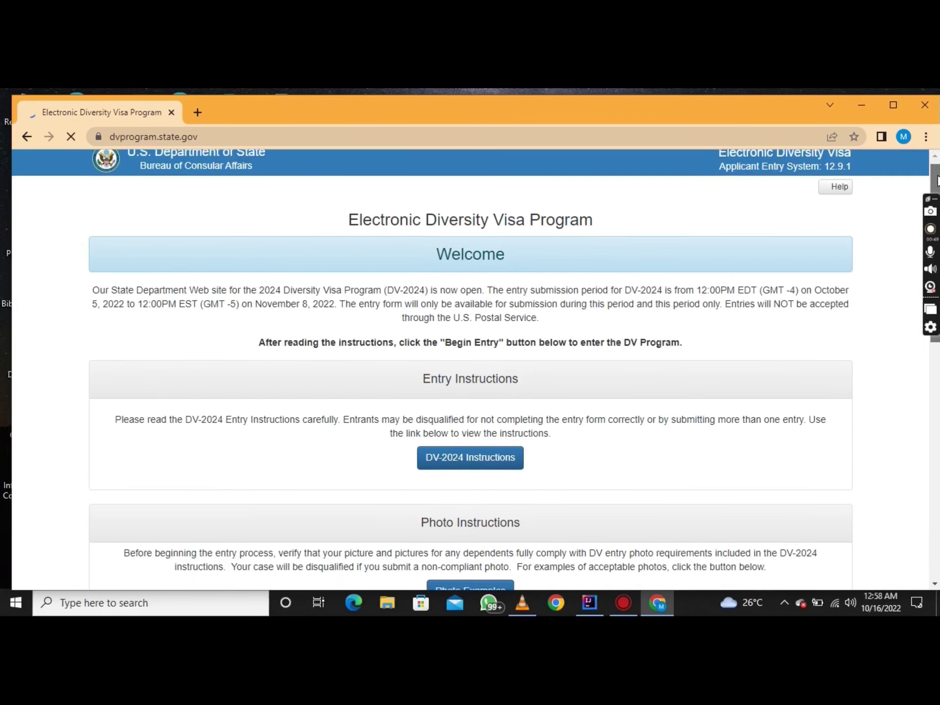
{"action": "scroll", "coordinate": [884, 258], "scroll_direction": "down", "scroll_amount": 3}
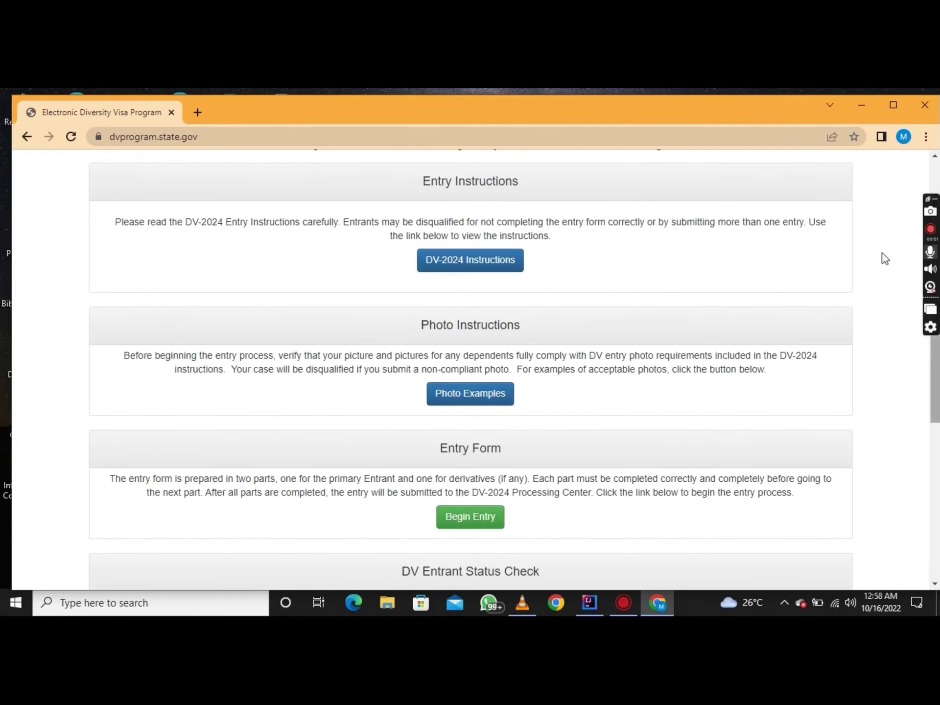
{"action": "left_click", "coordinate": [481, 524]}
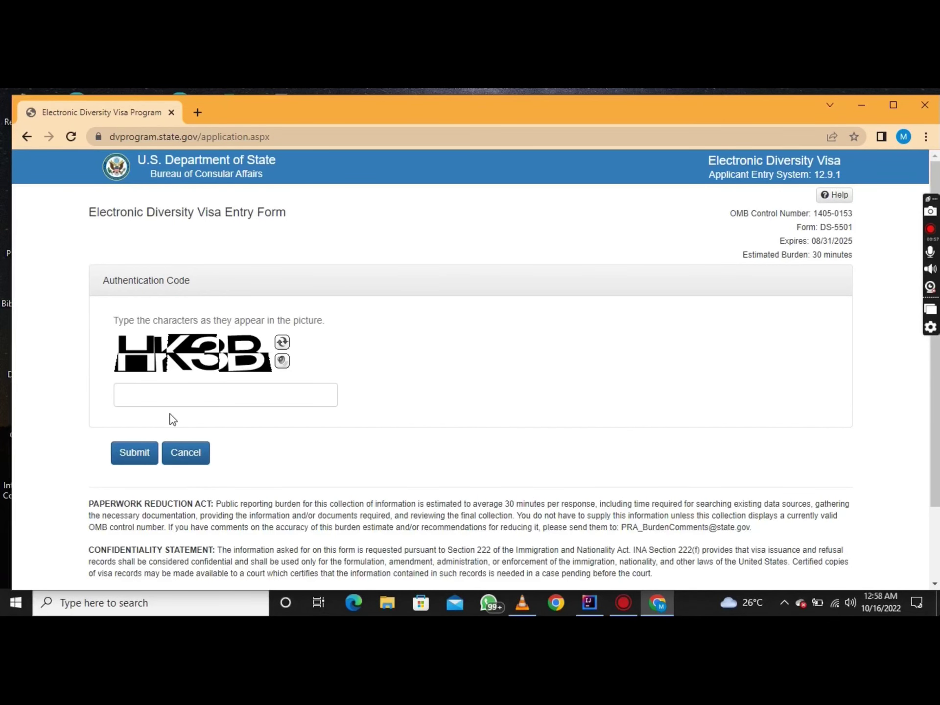
Enter the picture's verification code and submit it
{"action": "left_click", "coordinate": [170, 398]}
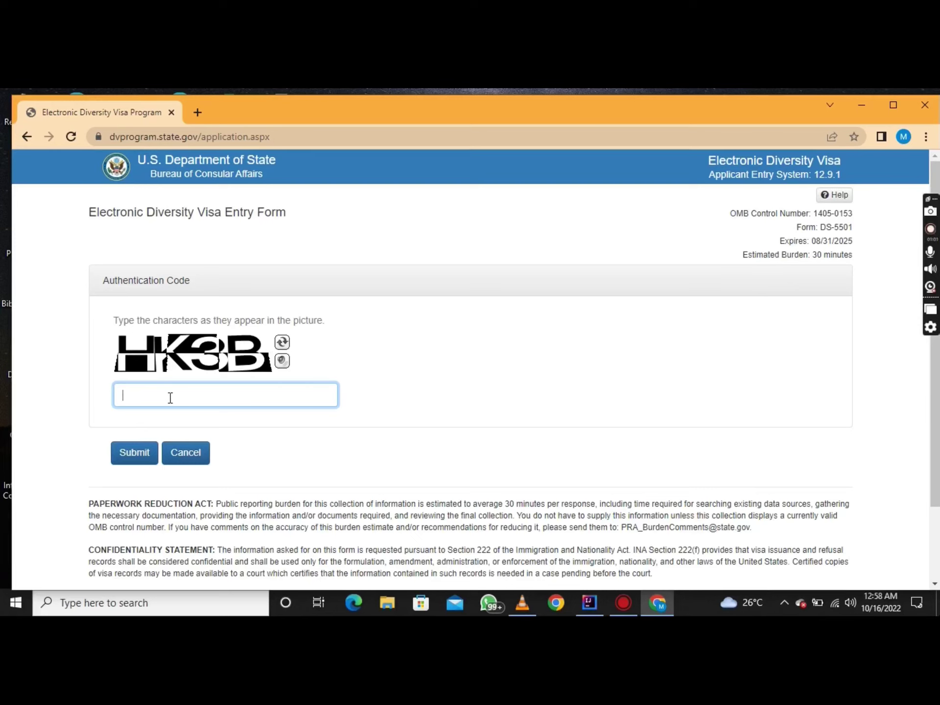
{"action": "type", "text": "HK3B"}
{"action": "left_click", "coordinate": [130, 461]}
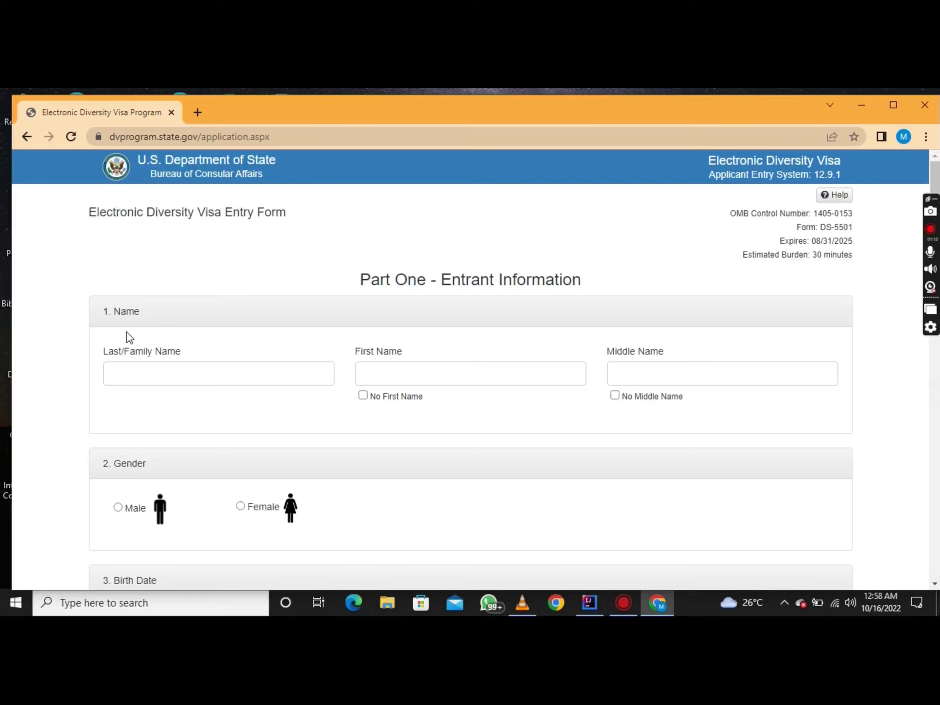
Type the entrant's last, first and middle names into the name fields
{"action": "left_click", "coordinate": [182, 380]}
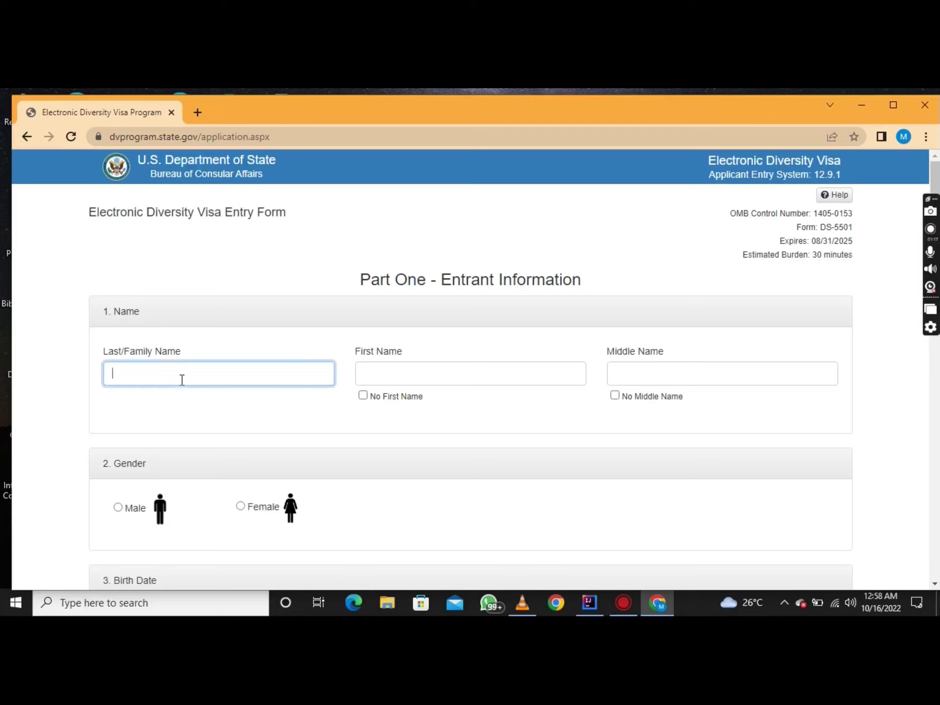
{"action": "type", "text": "d"}
{"action": "key", "text": "BackSpace"}
{"action": "left_click", "coordinate": [424, 376]}
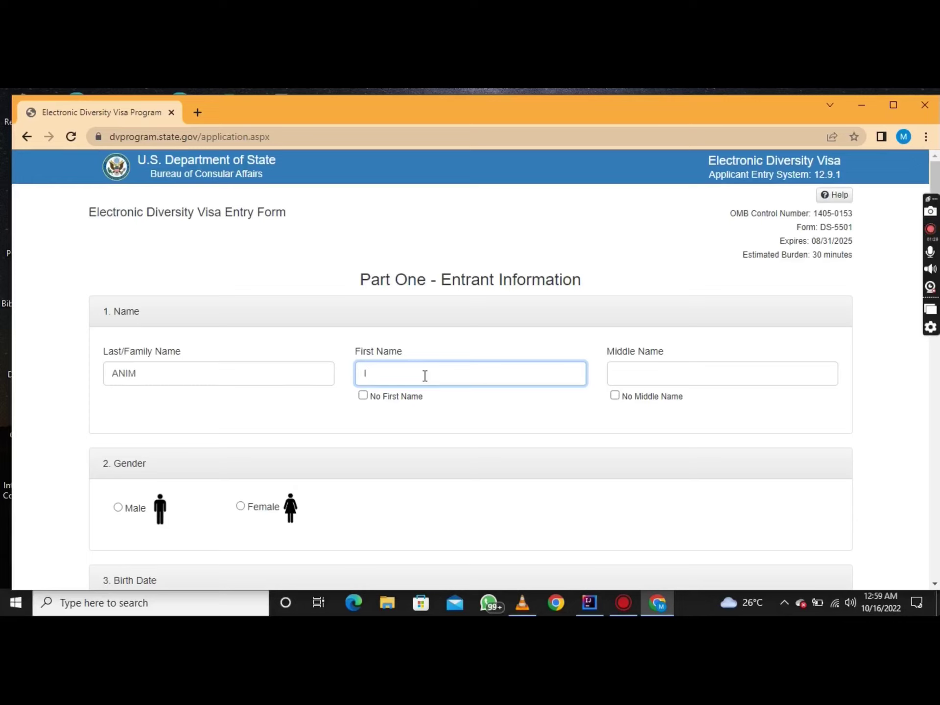
{"action": "left_click", "coordinate": [644, 368]}
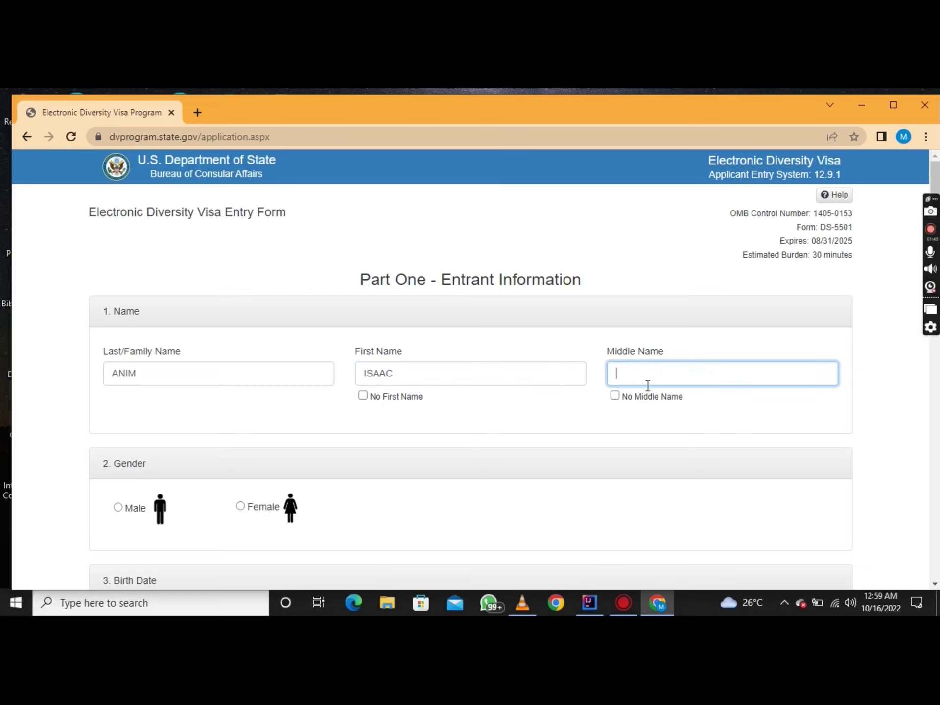
{"action": "left_click_drag", "start_coordinate": [937, 176], "coordinate": [936, 190]}
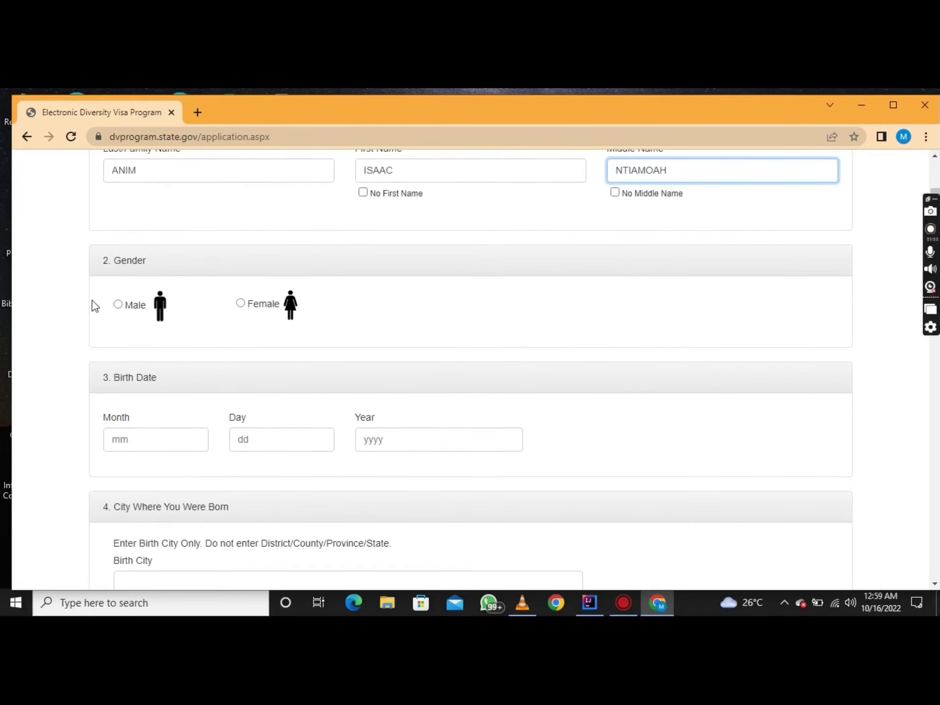
{"action": "left_click", "coordinate": [118, 305]}
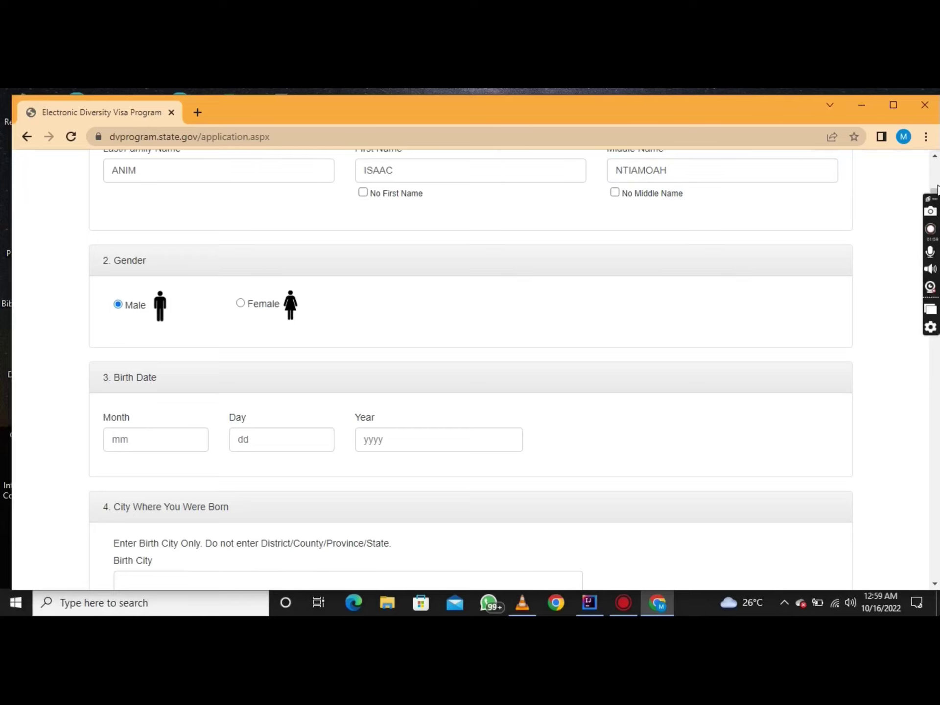
{"action": "left_click_drag", "start_coordinate": [937, 195], "coordinate": [936, 215]}
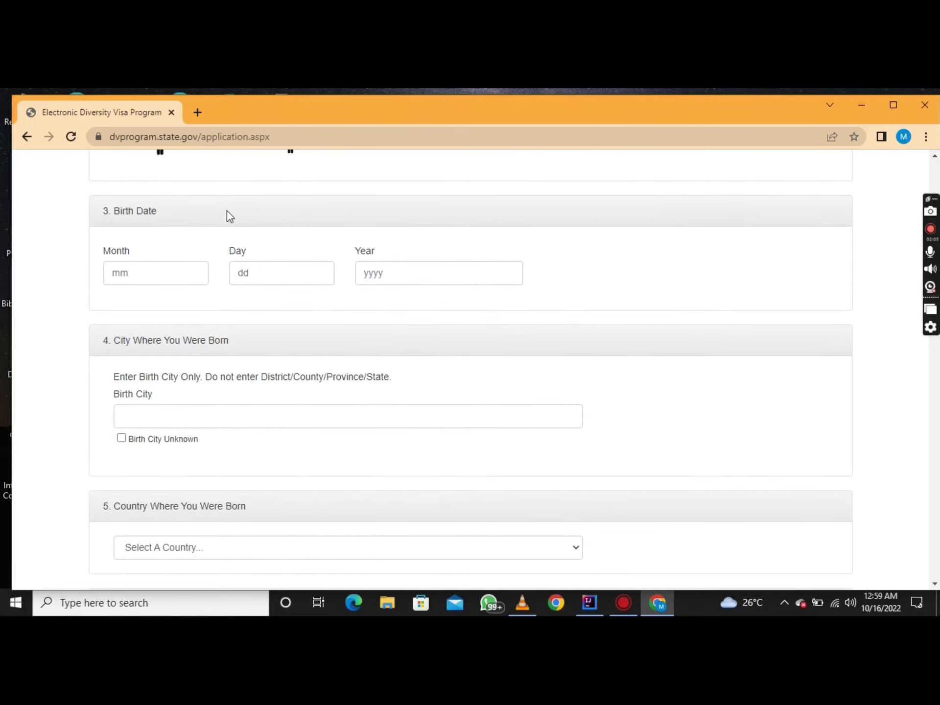
{"action": "left_click", "coordinate": [156, 276]}
{"action": "type", "text": "11"}
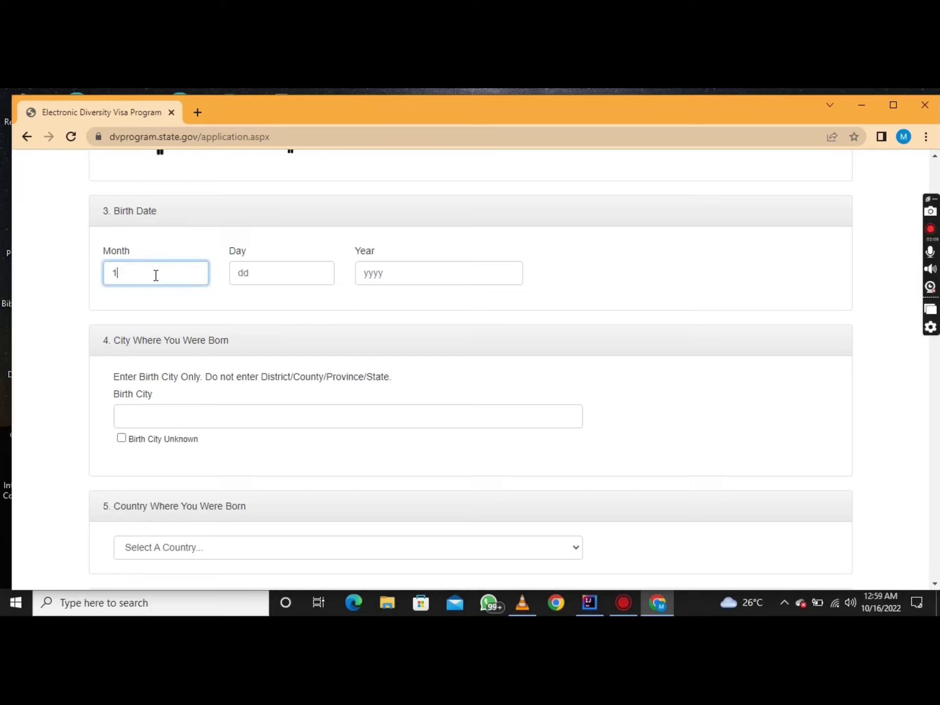
{"action": "left_click", "coordinate": [279, 277]}
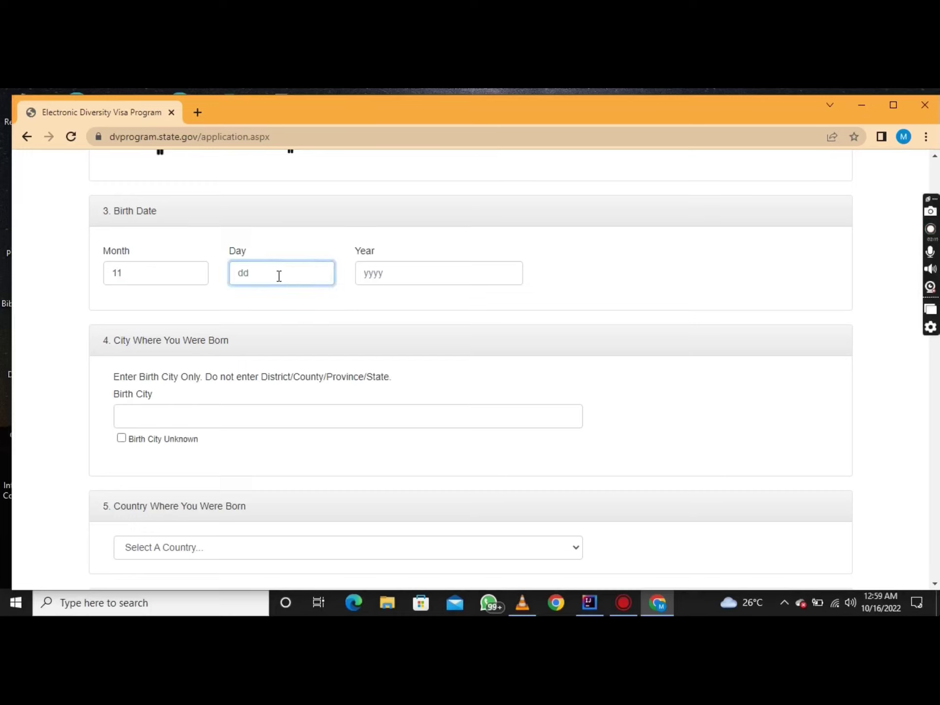
{"action": "type", "text": "01"}
{"action": "left_click", "coordinate": [387, 274]}
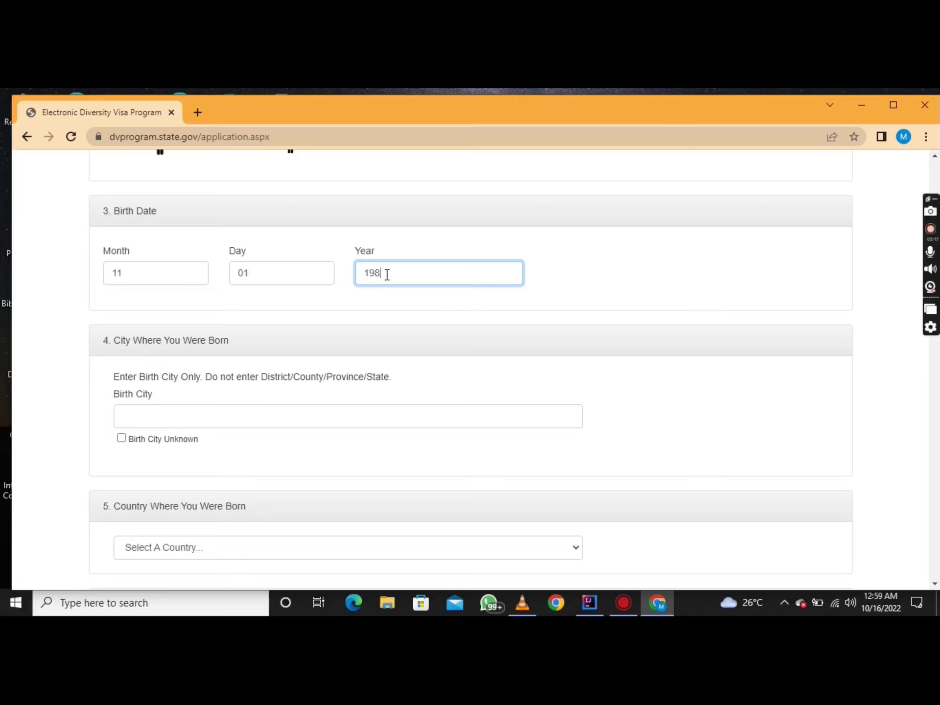
Enter ACCRA as the birth city
{"action": "left_click", "coordinate": [263, 419]}
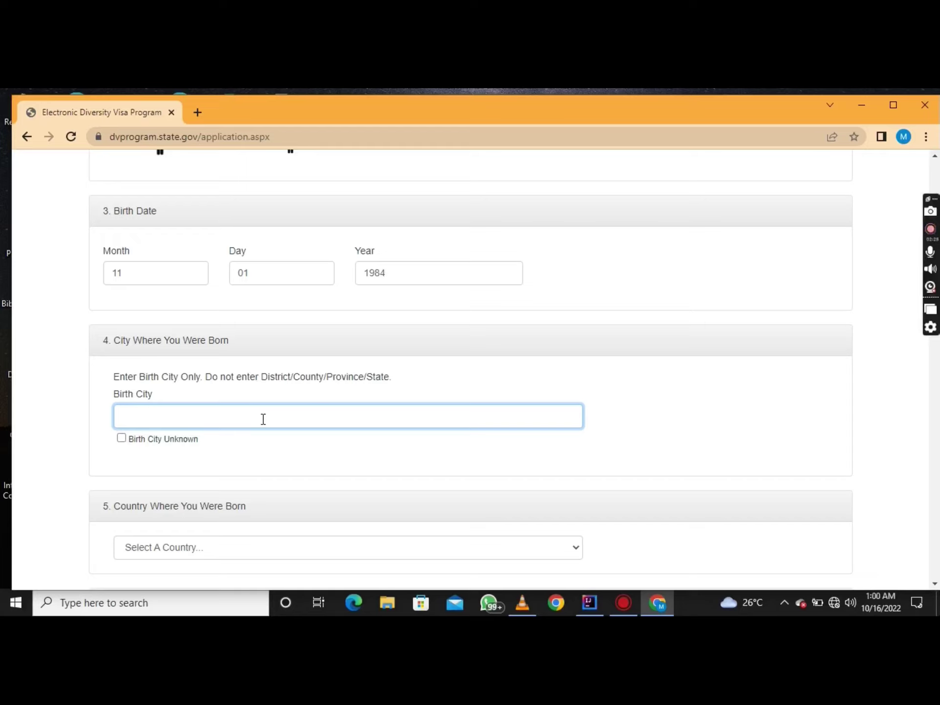
{"action": "type", "text": "ACCRA"}
{"action": "left_click", "coordinate": [801, 421]}
{"action": "scroll", "coordinate": [805, 426], "scroll_direction": "down", "scroll_amount": 4}
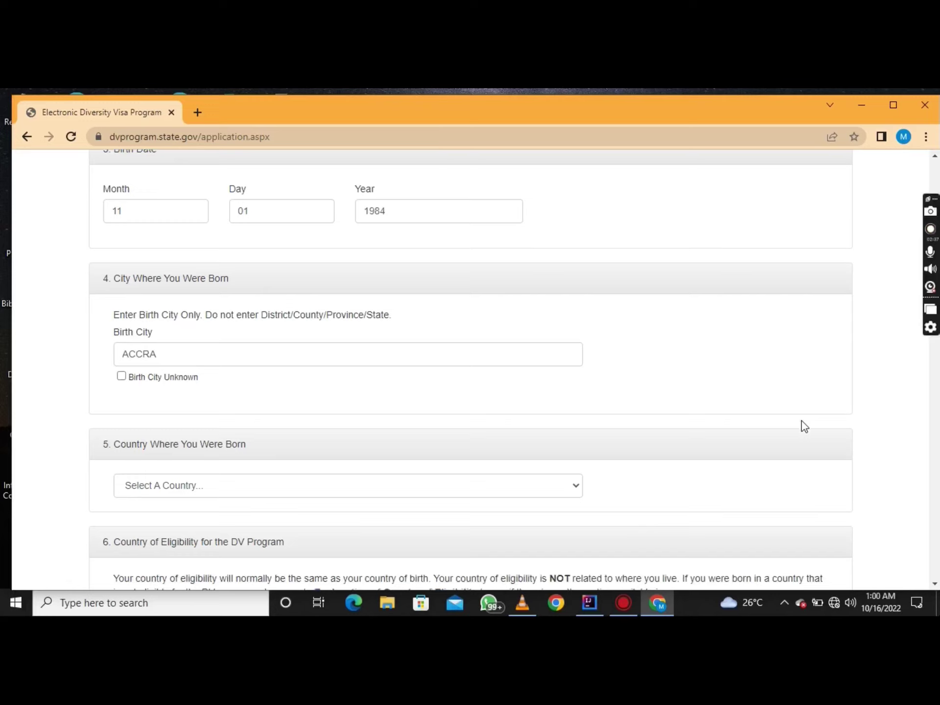
{"action": "scroll", "coordinate": [802, 421], "scroll_direction": "down", "scroll_amount": 2}
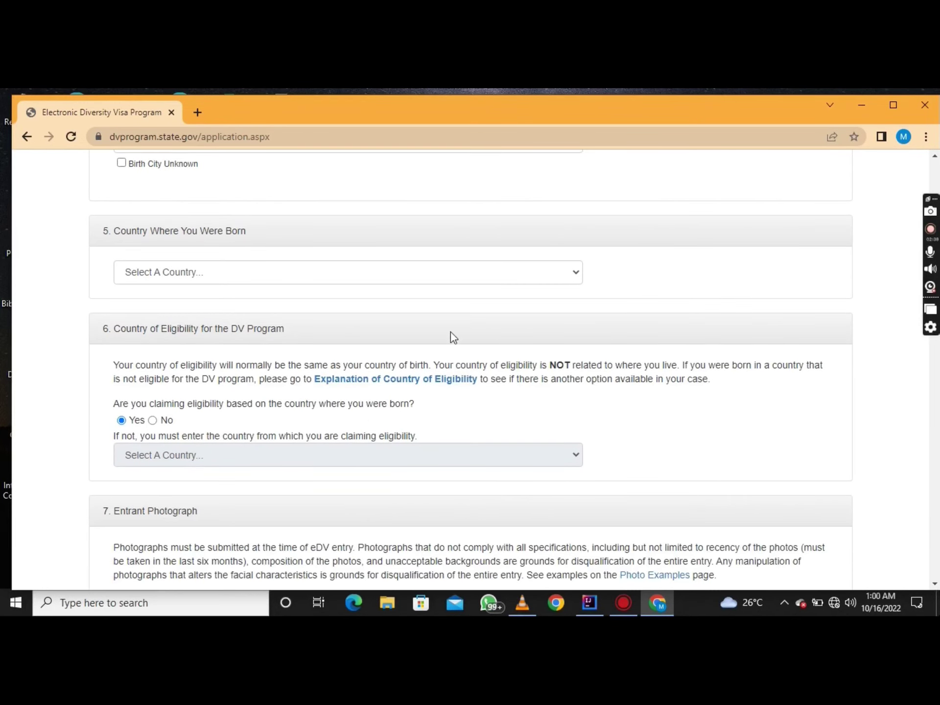
{"action": "left_click", "coordinate": [365, 275]}
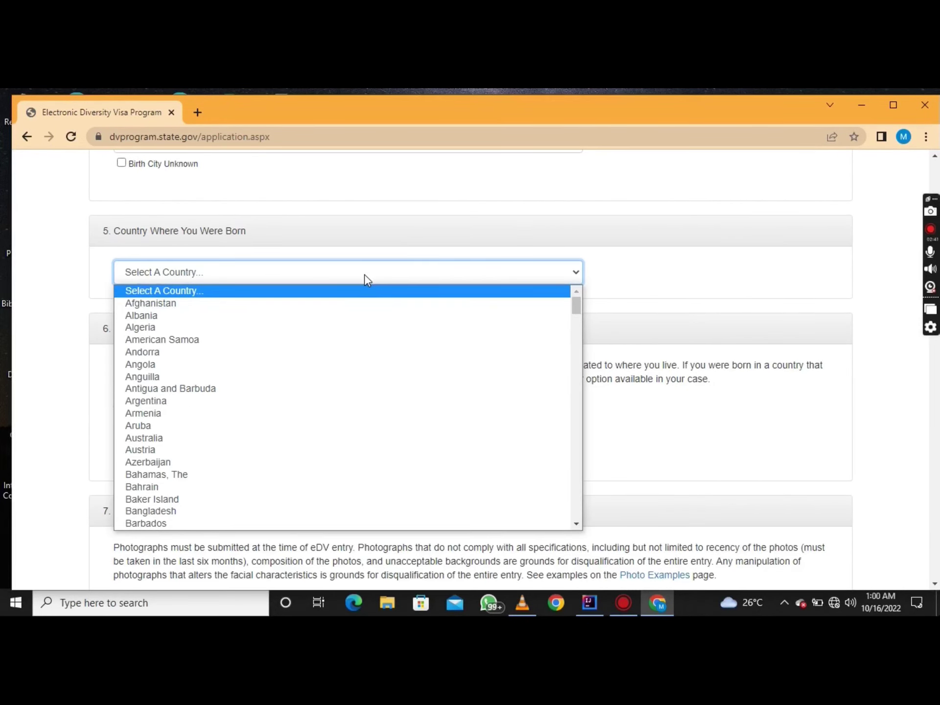
Choose Ghana from the birth country list
{"action": "key", "text": "g"}
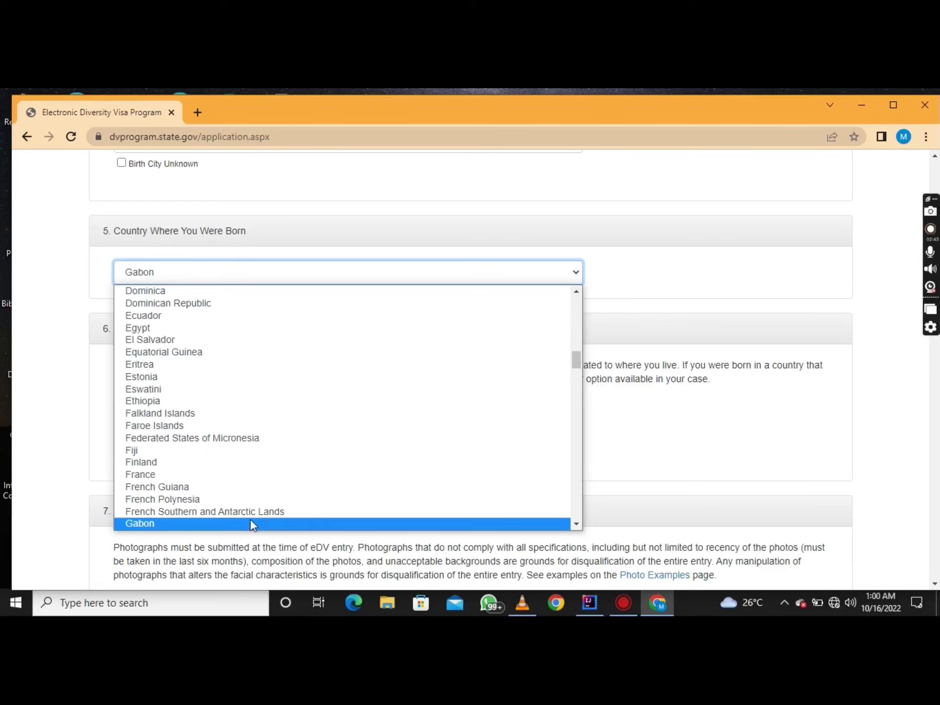
{"action": "left_click_drag", "start_coordinate": [578, 360], "coordinate": [578, 369]}
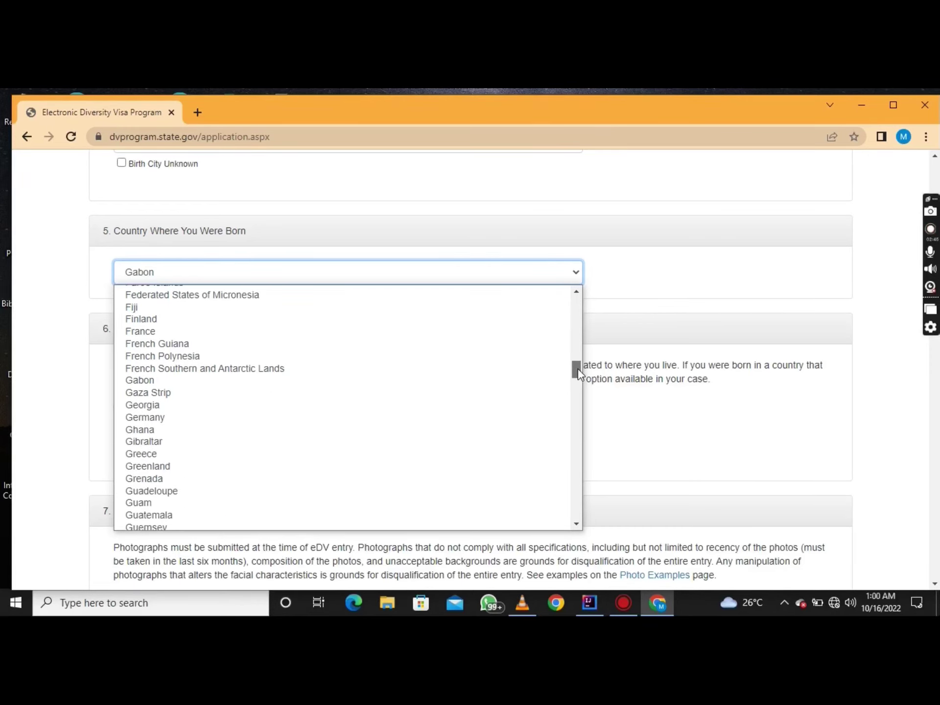
{"action": "left_click", "coordinate": [228, 430]}
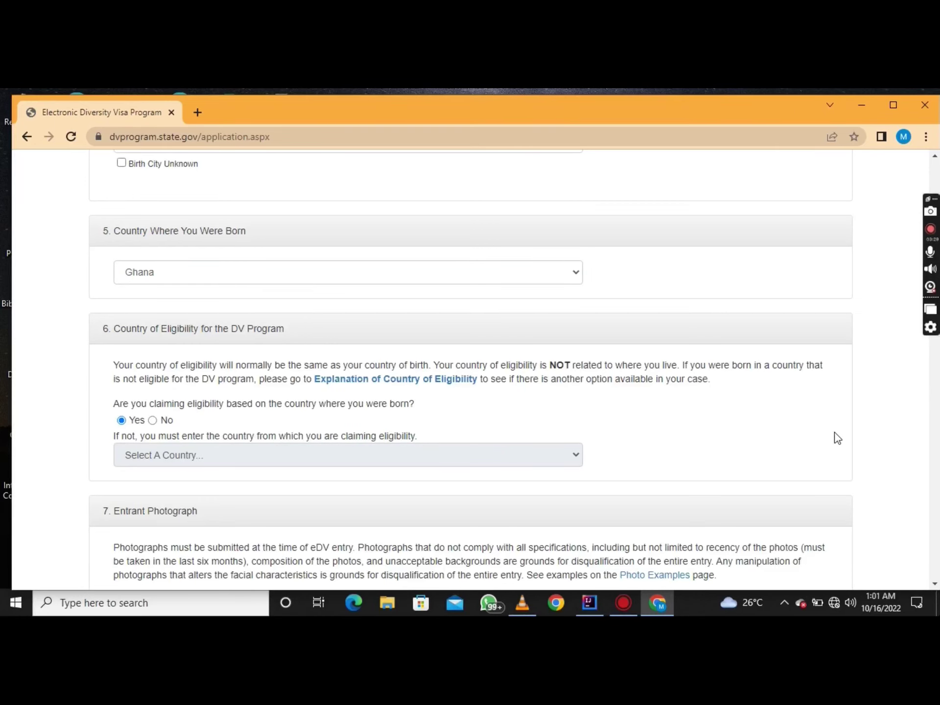
Upload the WhatsApp image from Downloads as the entrant photograph
{"action": "scroll", "coordinate": [835, 433], "scroll_direction": "down", "scroll_amount": 3}
{"action": "scroll", "coordinate": [834, 433], "scroll_direction": "down", "scroll_amount": 5}
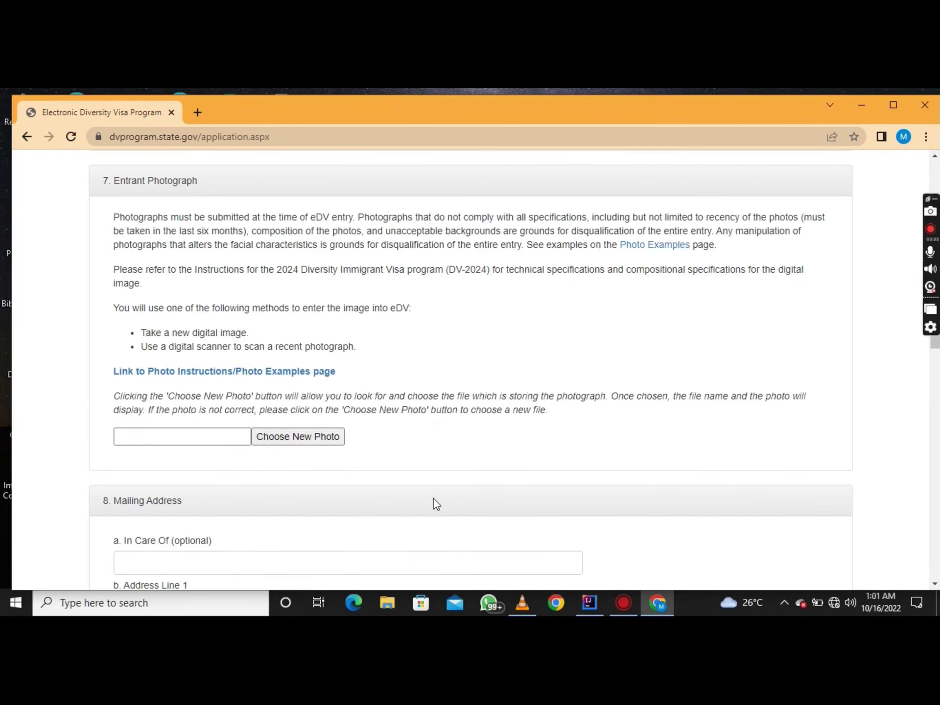
{"action": "left_click", "coordinate": [289, 439]}
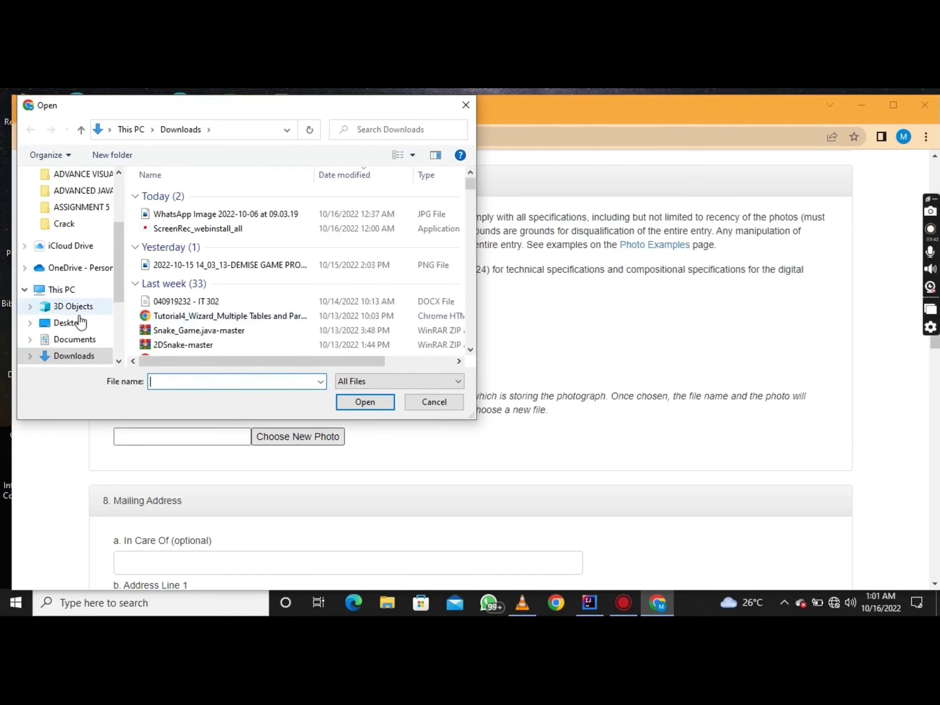
{"action": "left_click", "coordinate": [193, 218]}
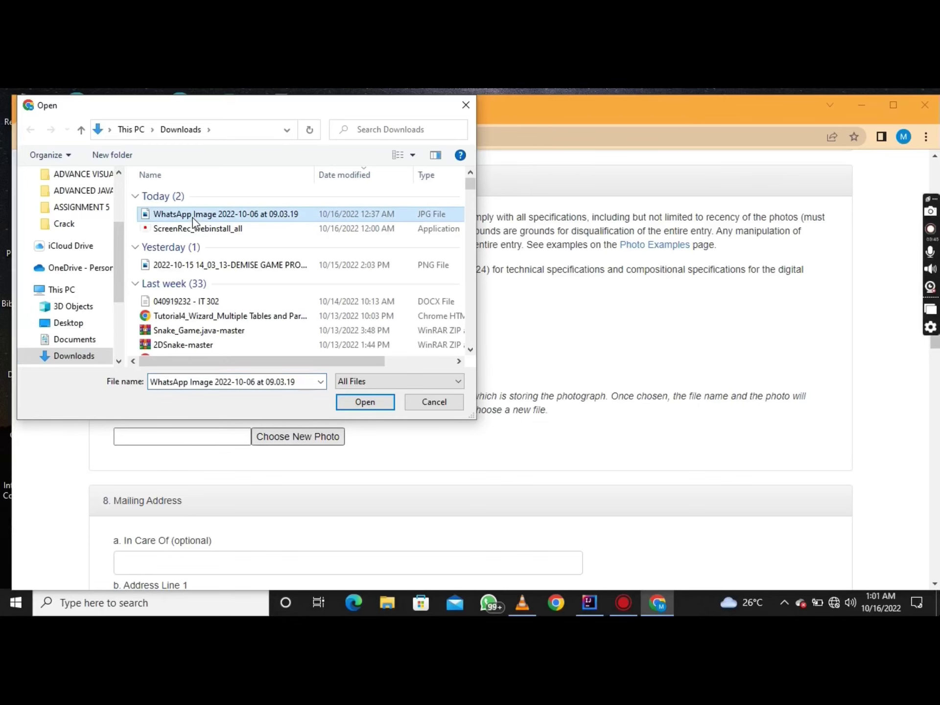
{"action": "left_click", "coordinate": [349, 403]}
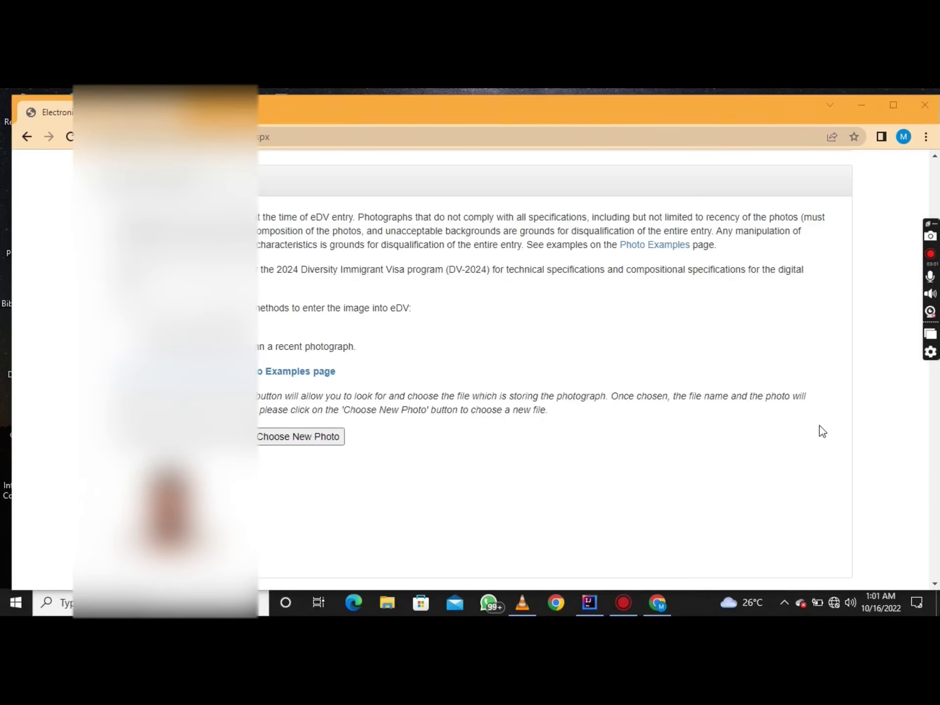
Begin typing the entrant's street address into Mailing Address Line 1
{"action": "scroll", "coordinate": [814, 446], "scroll_direction": "down", "scroll_amount": 5}
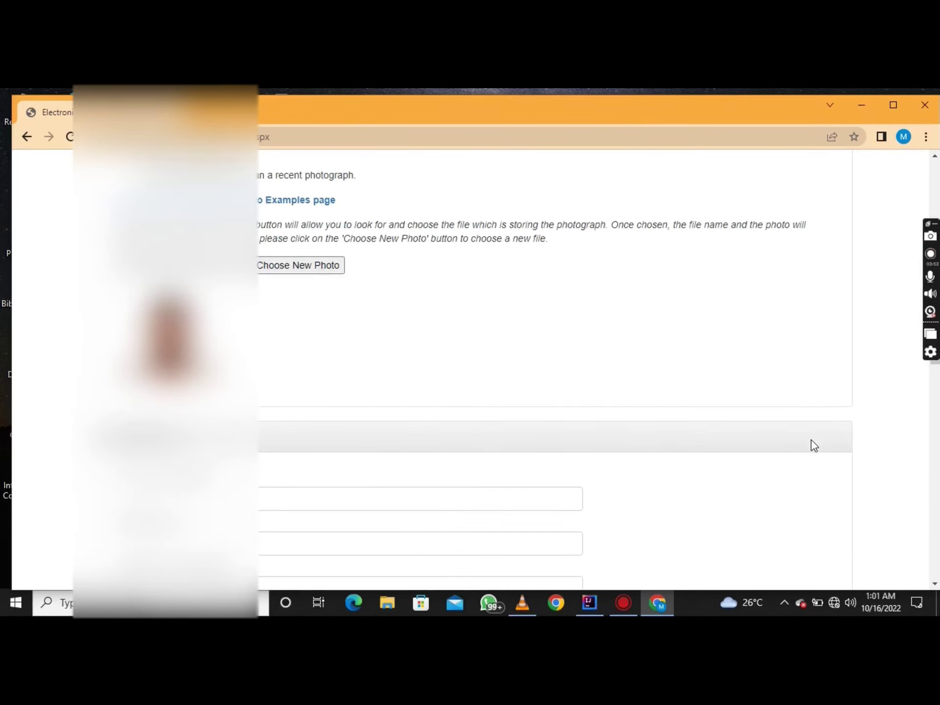
{"action": "scroll", "coordinate": [814, 446], "scroll_direction": "down", "scroll_amount": 3}
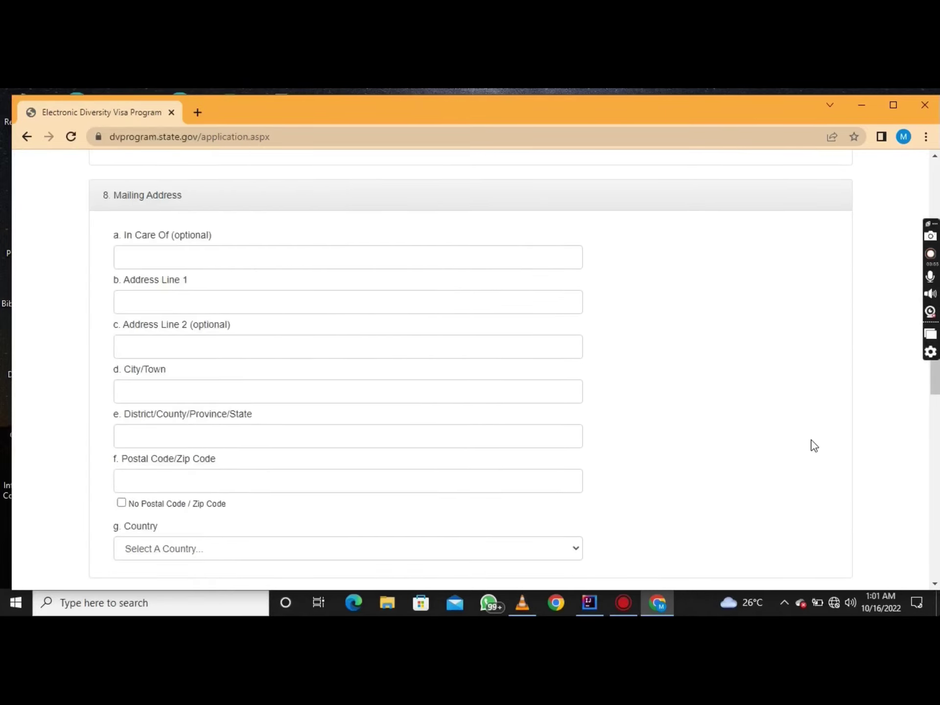
{"action": "left_click", "coordinate": [212, 260]}
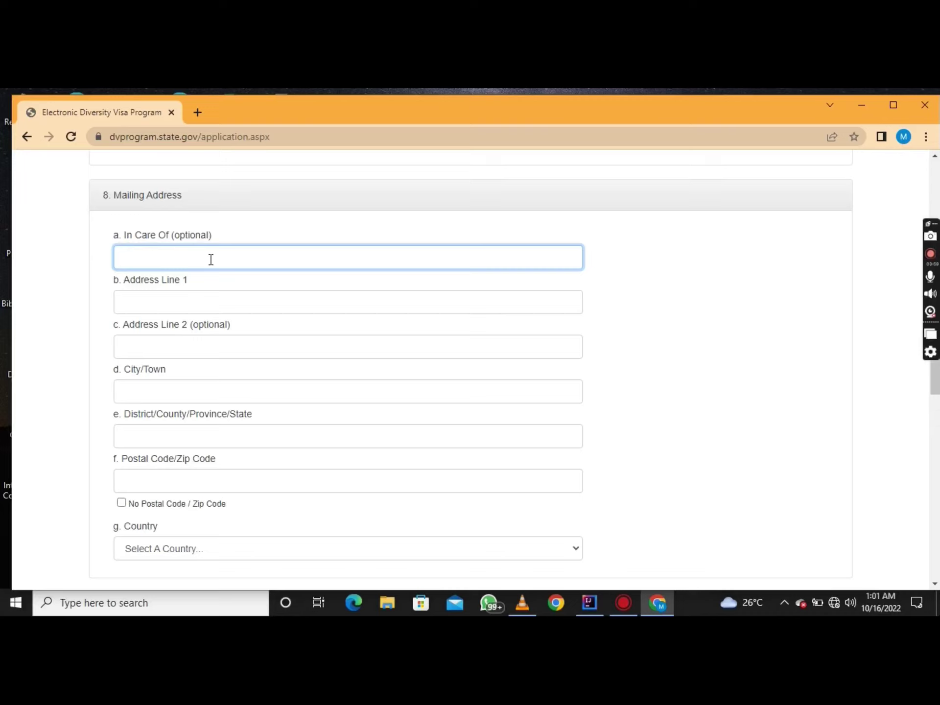
{"action": "left_click", "coordinate": [184, 304]}
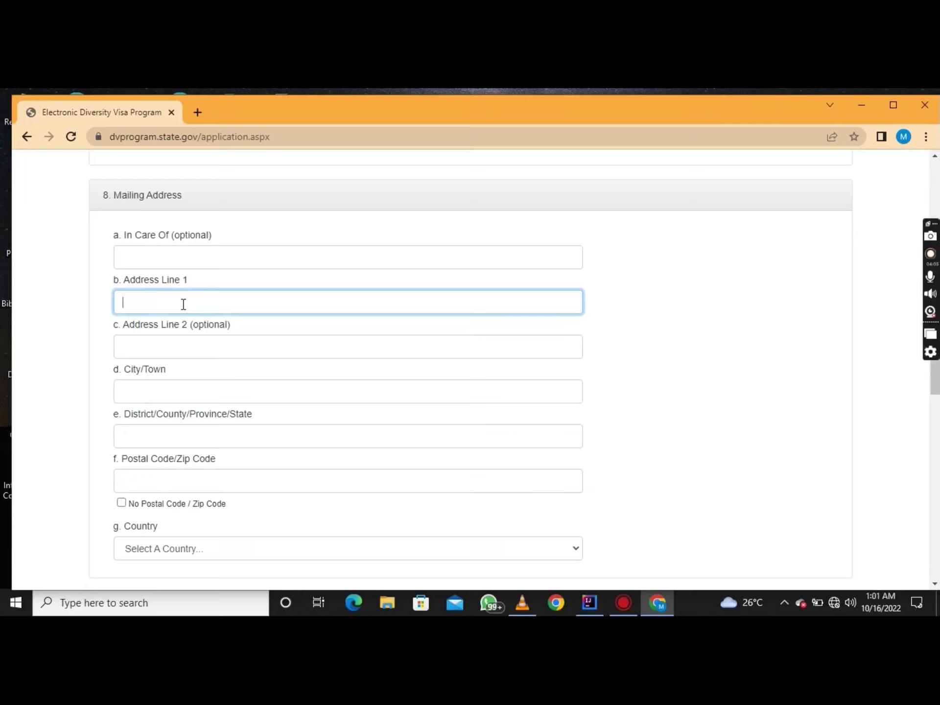
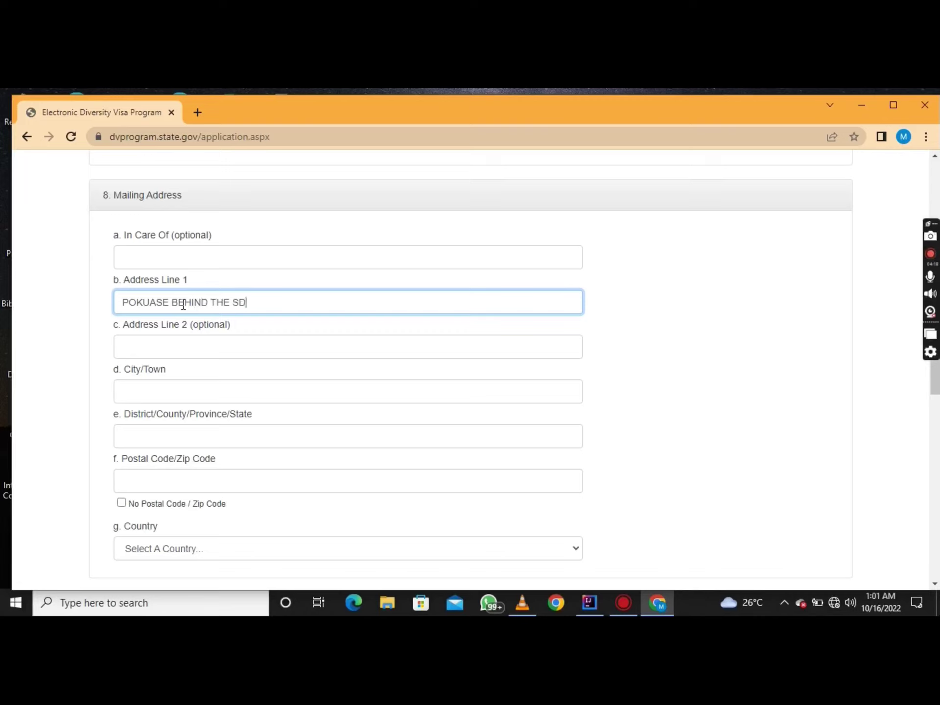
Replace the Address Line 1 text with the corrected street address
{"action": "key", "text": "BackSpace"}
{"action": "key", "text": "BackSpace"}
{"action": "key", "text": "BackSpace"}
{"action": "key", "text": "BackSpace"}
{"action": "key", "text": "BackSpace"}
{"action": "key", "text": "BackSpace"}
{"action": "key", "text": "BackSpace"}
{"action": "key", "text": "BackSpace"}
{"action": "key", "text": "BackSpace"}
{"action": "key", "text": "BackSpace"}
{"action": "key", "text": "BackSpace"}
{"action": "key", "text": "BackSpace"}
{"action": "key", "text": "BackSpace"}
{"action": "key", "text": "BackSpace"}
{"action": "key", "text": "BackSpace"}
{"action": "key", "text": "BackSpace"}
{"action": "key", "text": "BackSpace"}
{"action": "key", "text": "BackSpace"}
{"action": "key", "text": "BackSpace"}
{"action": "key", "text": "BackSpace"}
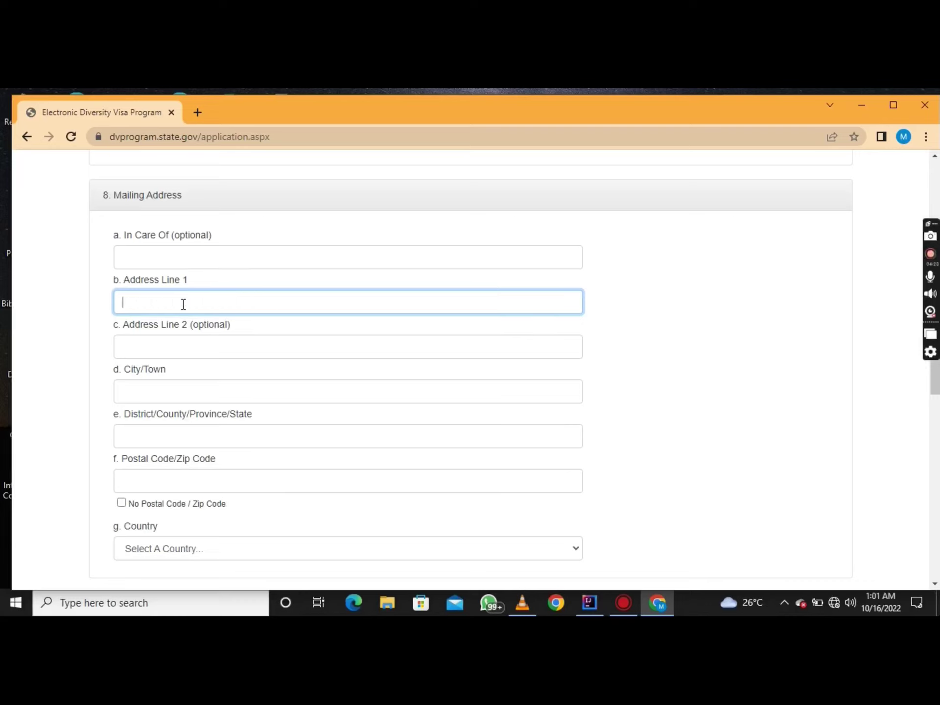
{"action": "left_click", "coordinate": [190, 389]}
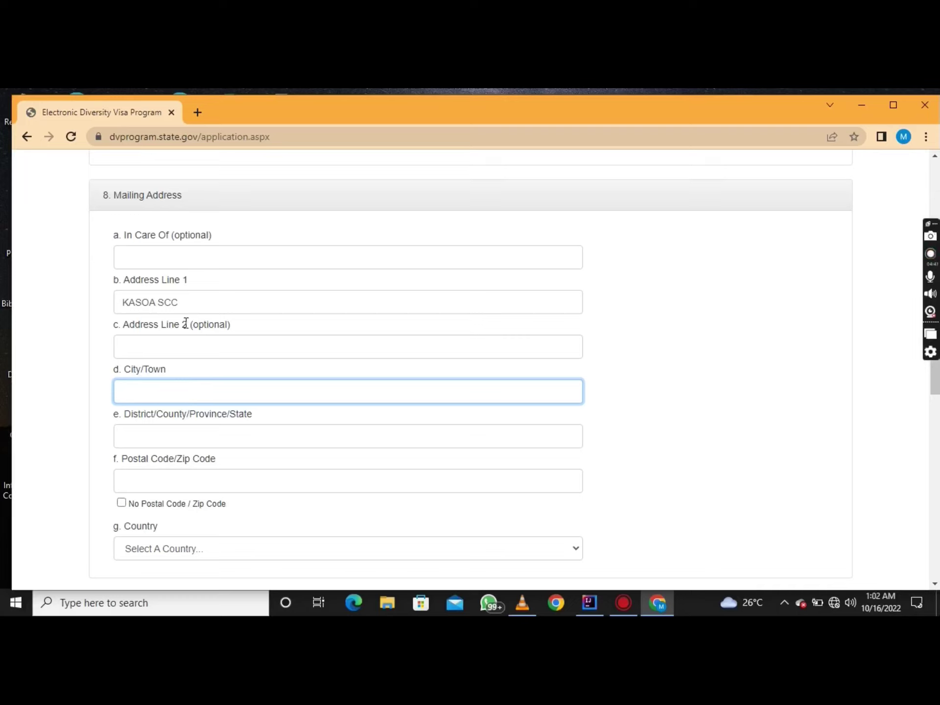
{"action": "left_click_drag", "start_coordinate": [192, 304], "coordinate": [120, 302]}
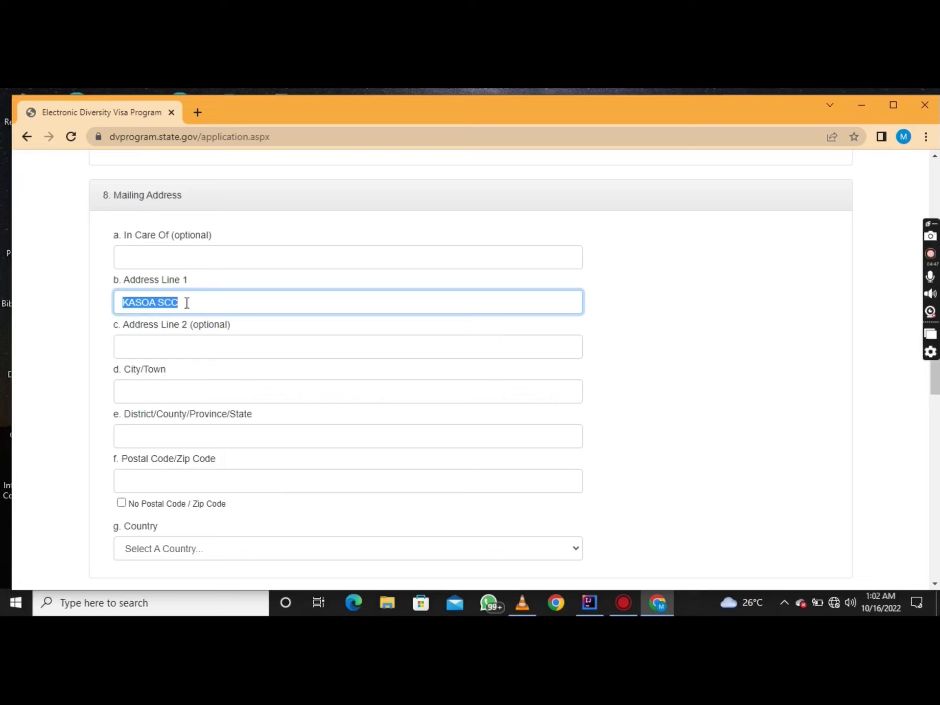
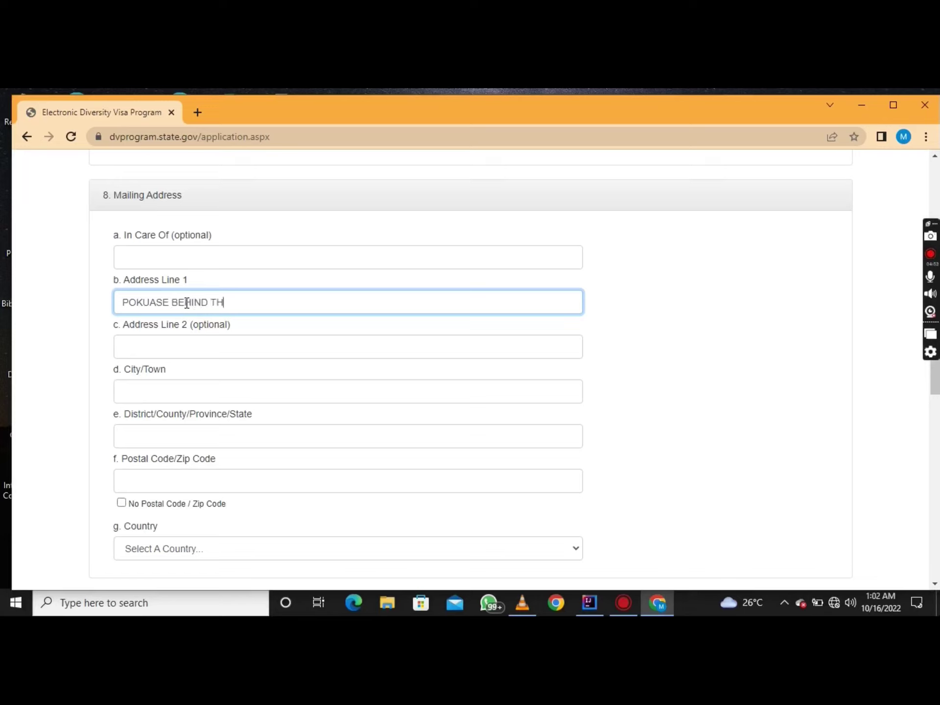
Fill in the mailing address city, district and postal code
{"action": "scroll", "coordinate": [172, 371], "scroll_direction": "up", "scroll_amount": 1}
{"action": "left_click", "coordinate": [169, 413]}
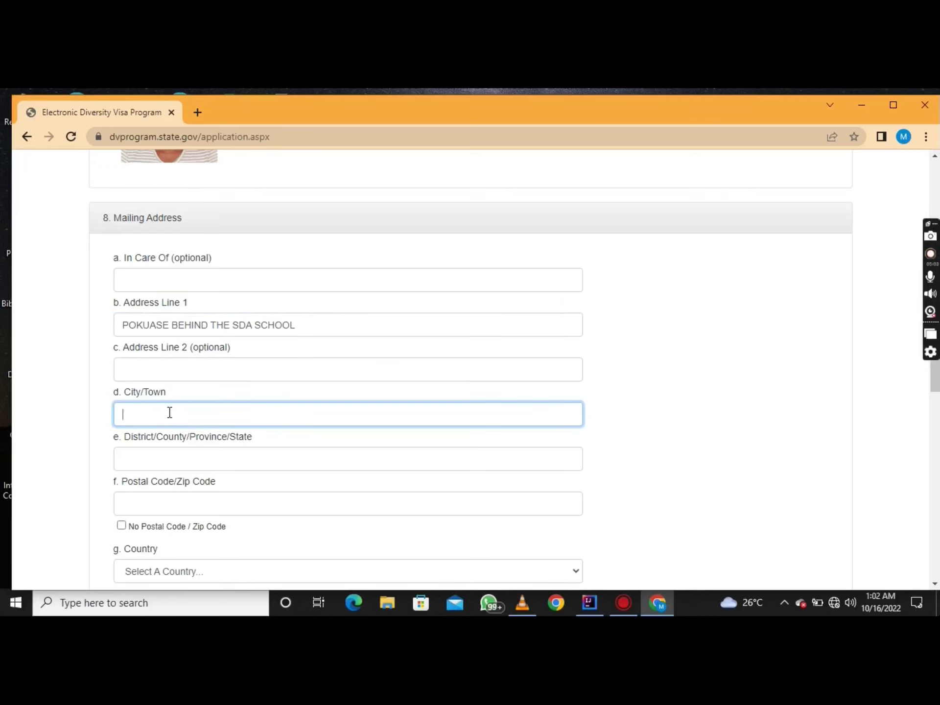
{"action": "type", "text": "ACCRA"}
{"action": "left_click", "coordinate": [177, 462]}
{"action": "type", "text": "G"}
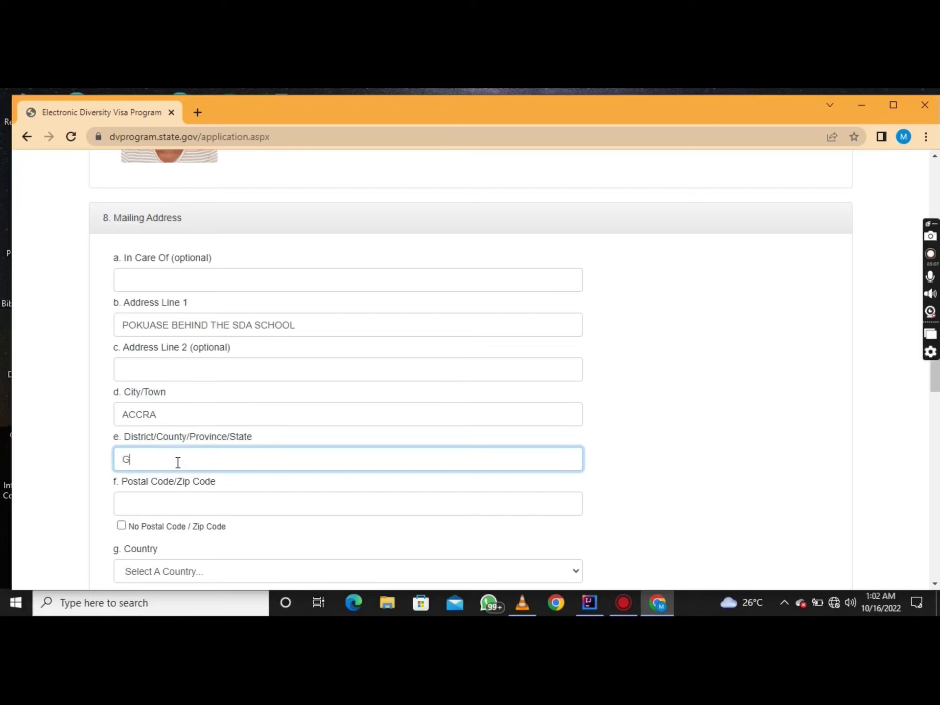
{"action": "type", "text": "HANA"}
{"action": "left_click", "coordinate": [247, 507]}
{"action": "type", "text": "00233"}
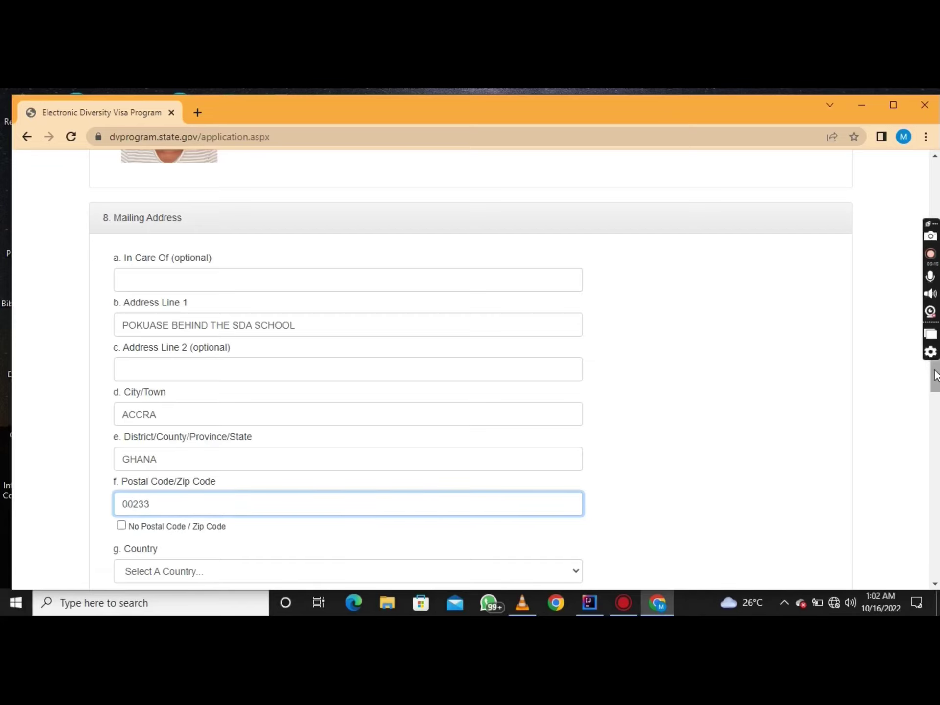
Set the mailing address country to Ghana
{"action": "scroll", "coordinate": [936, 375], "scroll_direction": "down", "scroll_amount": 3}
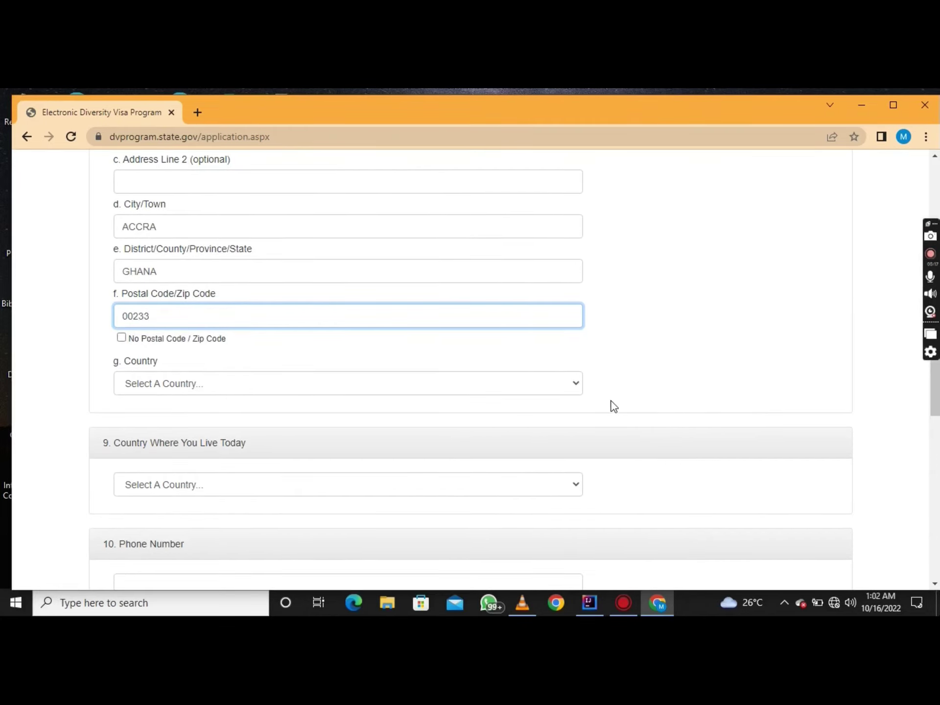
{"action": "left_click", "coordinate": [581, 387]}
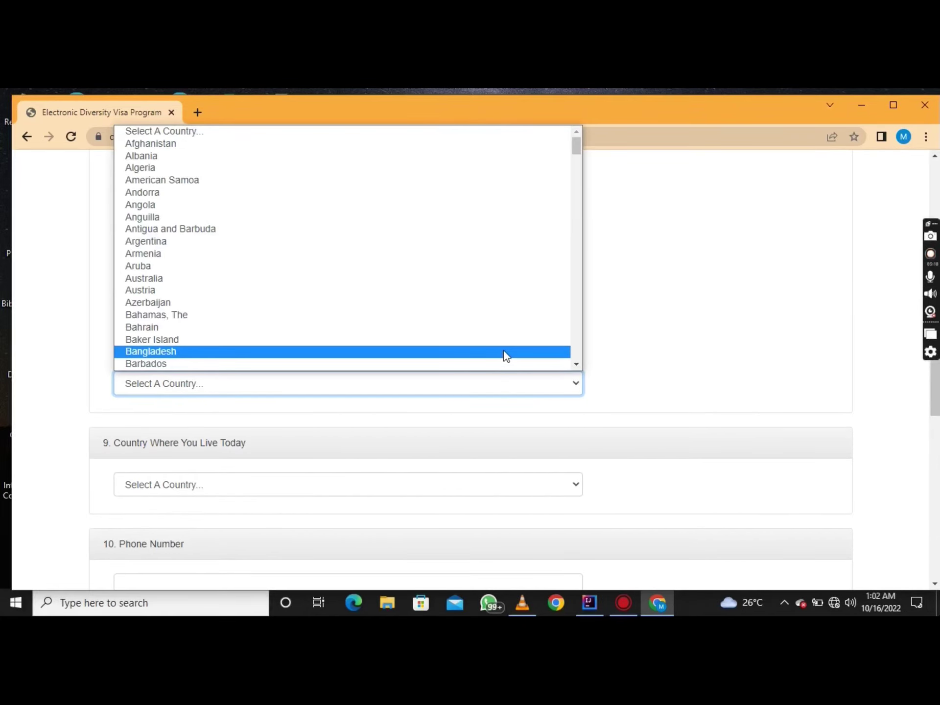
{"action": "key", "text": "g"}
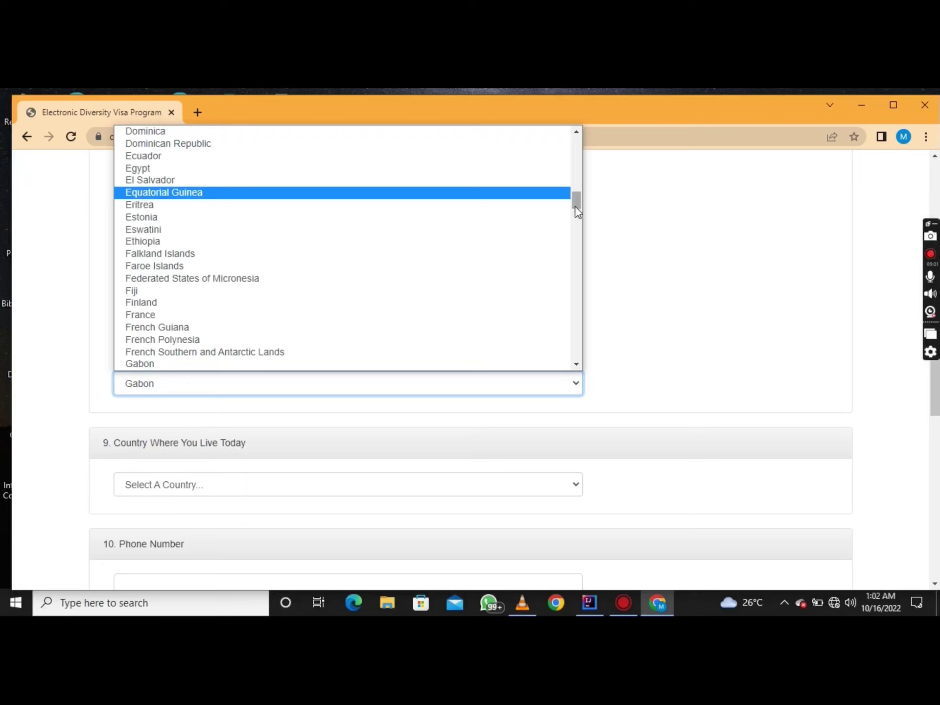
{"action": "mouse_move", "coordinate": [577, 199]}
{"action": "left_mouse_down"}
{"action": "mouse_move", "coordinate": [577, 212]}
{"action": "mouse_move", "coordinate": [563, 213]}
{"action": "left_mouse_up"}
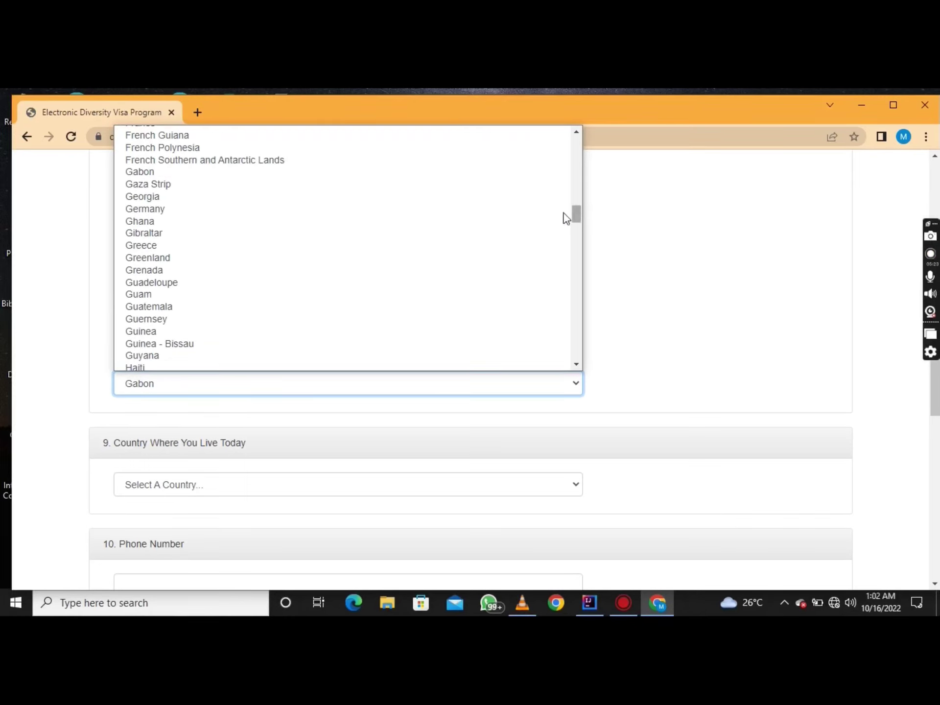
{"action": "left_click", "coordinate": [178, 221]}
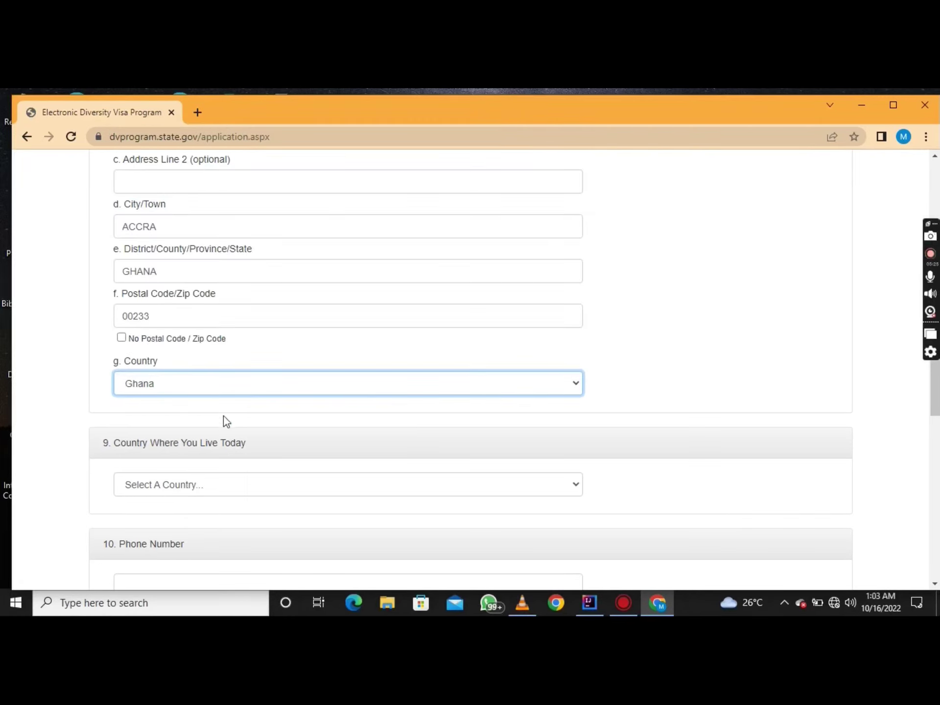
Choose Ghana from the Country Where You Live Today dropdown on the entry form
{"action": "scroll", "coordinate": [936, 407], "scroll_direction": "down", "scroll_amount": 4}
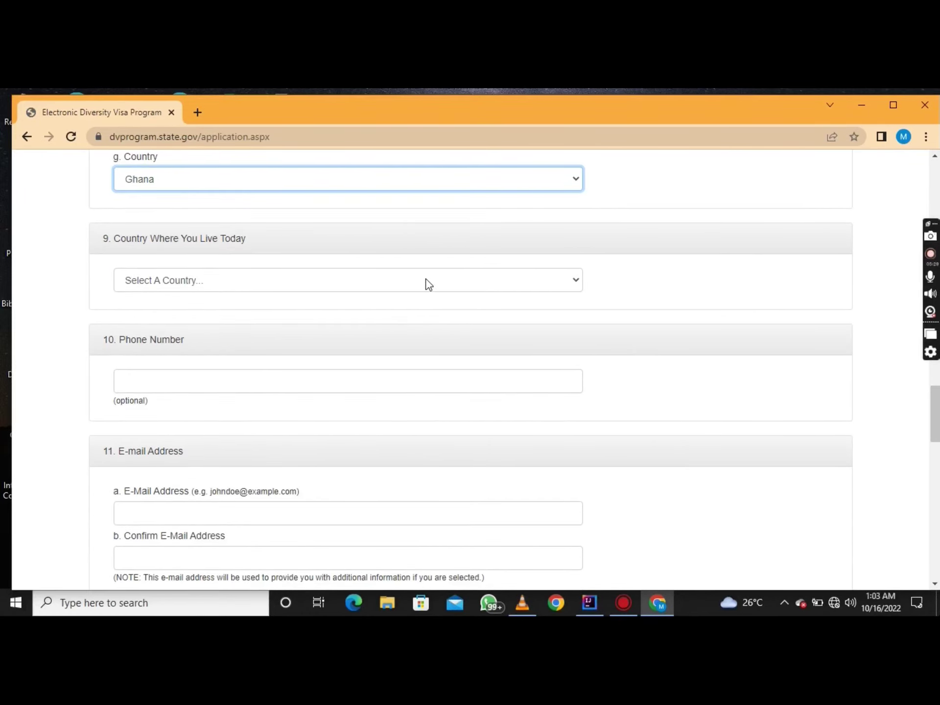
{"action": "left_click", "coordinate": [427, 281]}
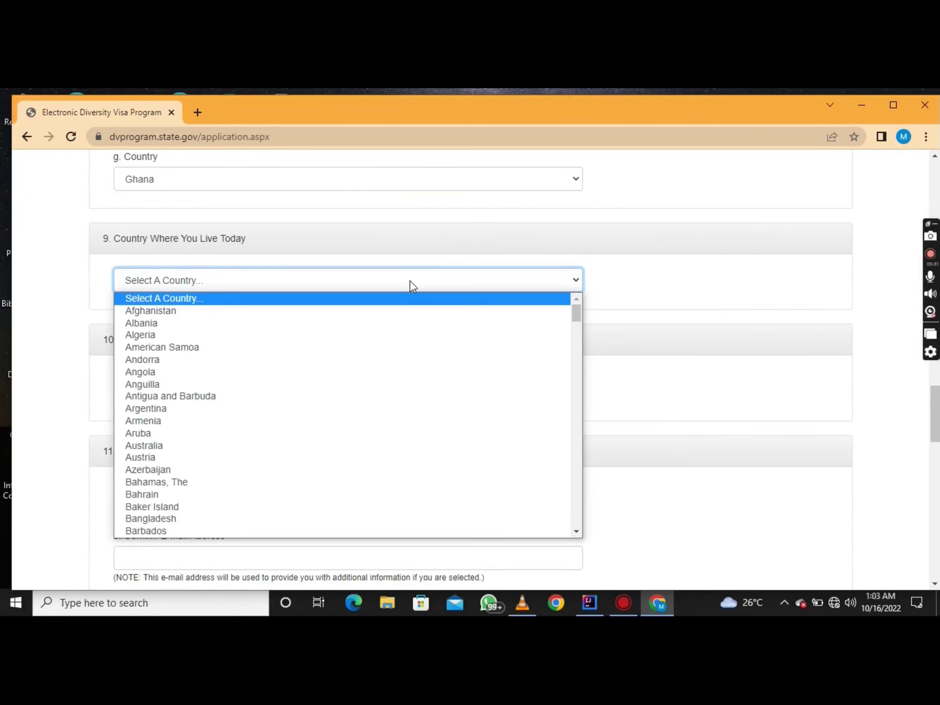
{"action": "key", "text": "g"}
{"action": "key", "text": "h"}
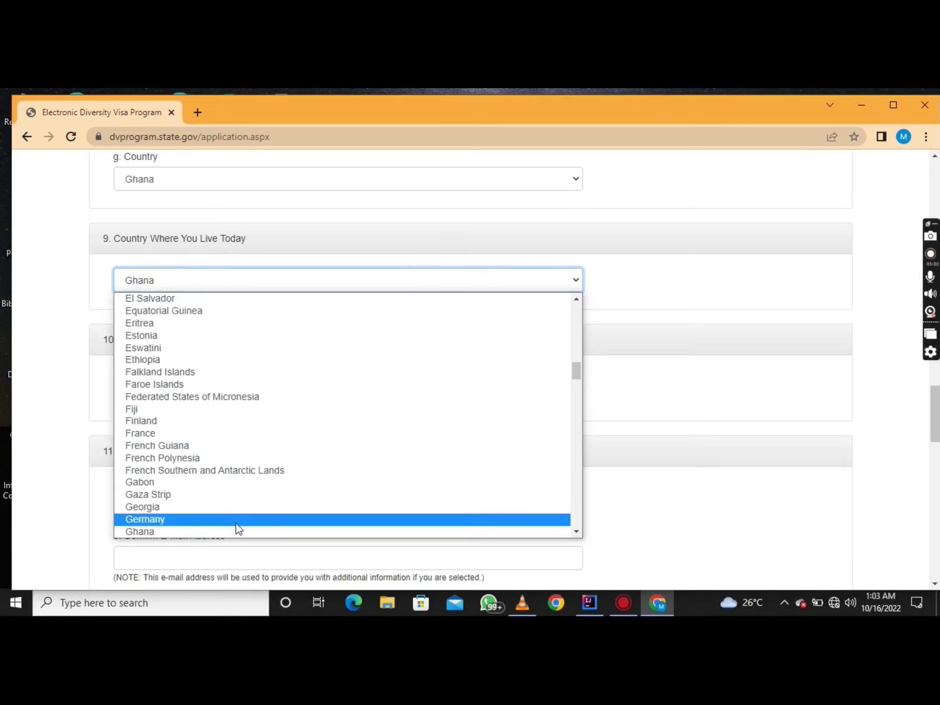
{"action": "left_click", "coordinate": [232, 532]}
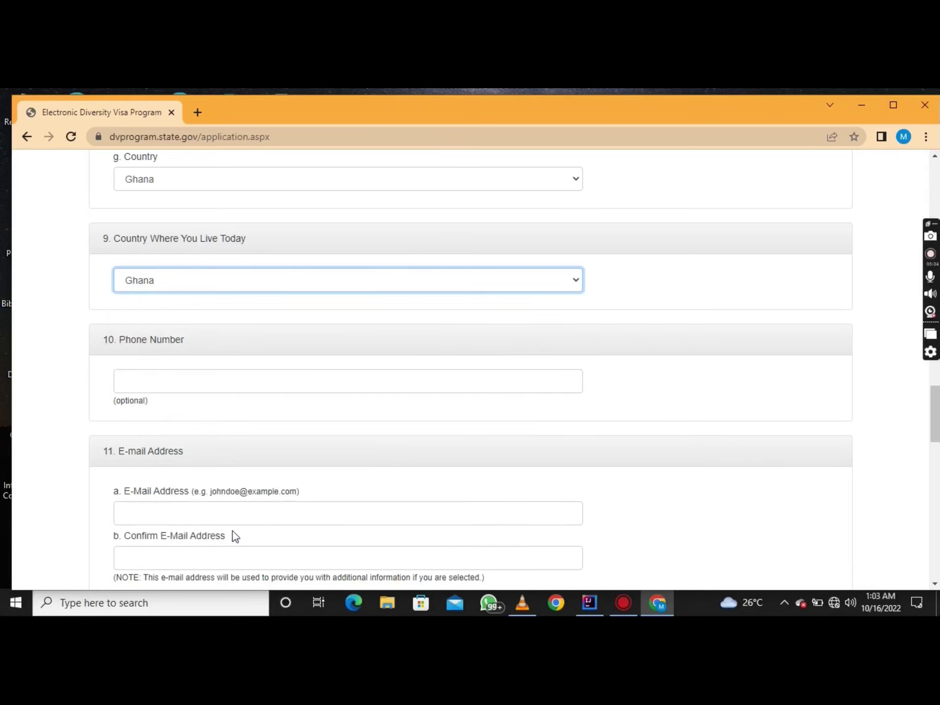
{"action": "left_click", "coordinate": [264, 381]}
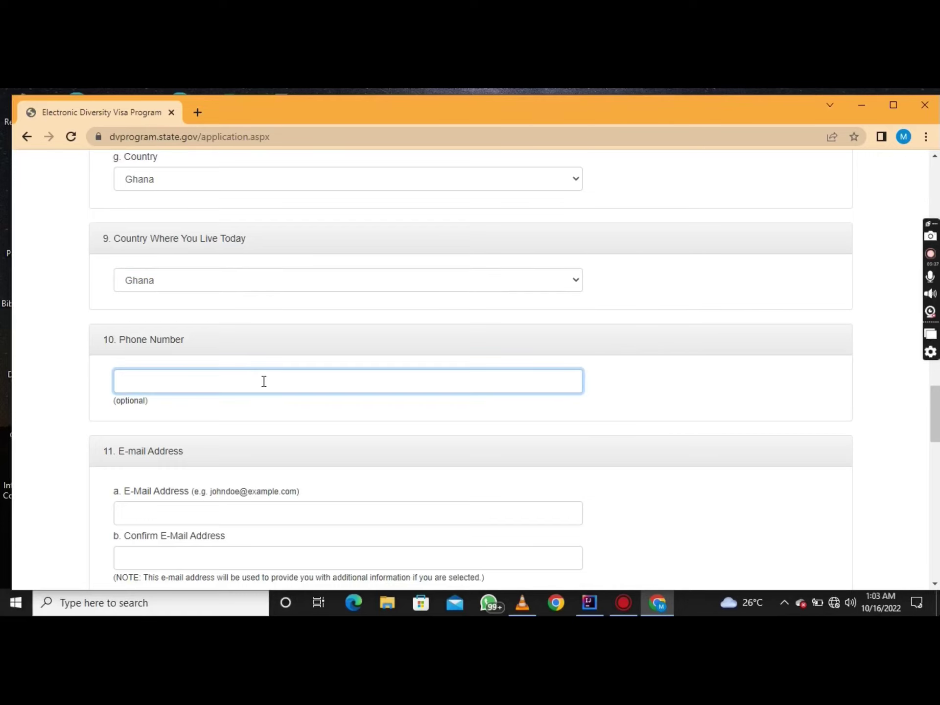